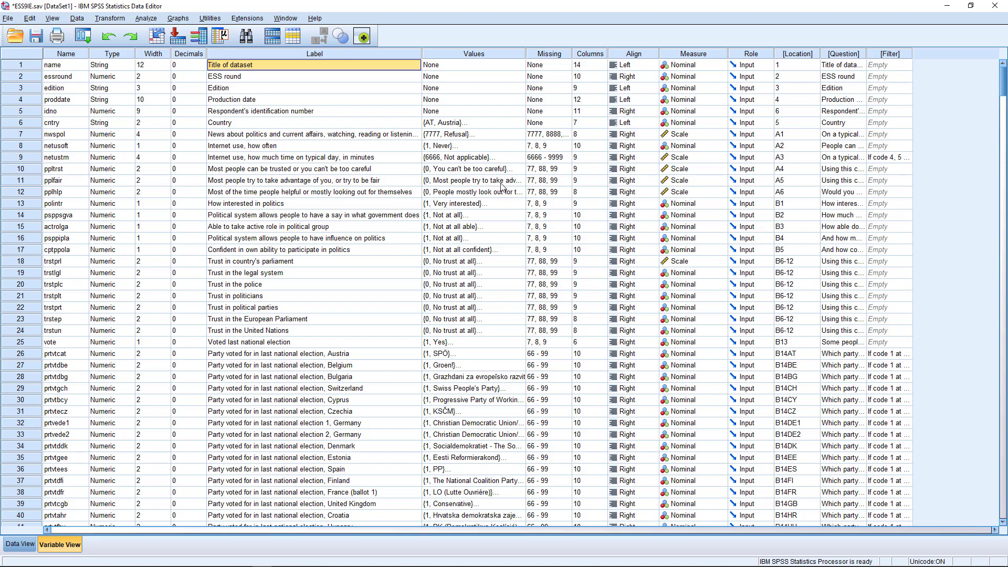
# Review the pplfair variable's value labels, enlarging the window to see them all, then close it
pyautogui.doubleClick(520, 181)
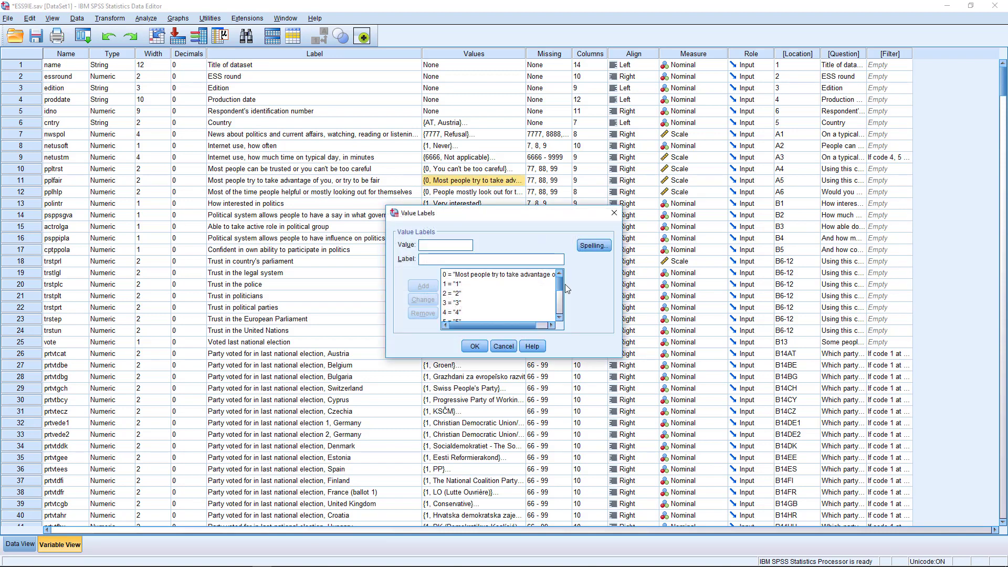
pyautogui.moveTo(559, 287); pyautogui.dragTo(559, 310)
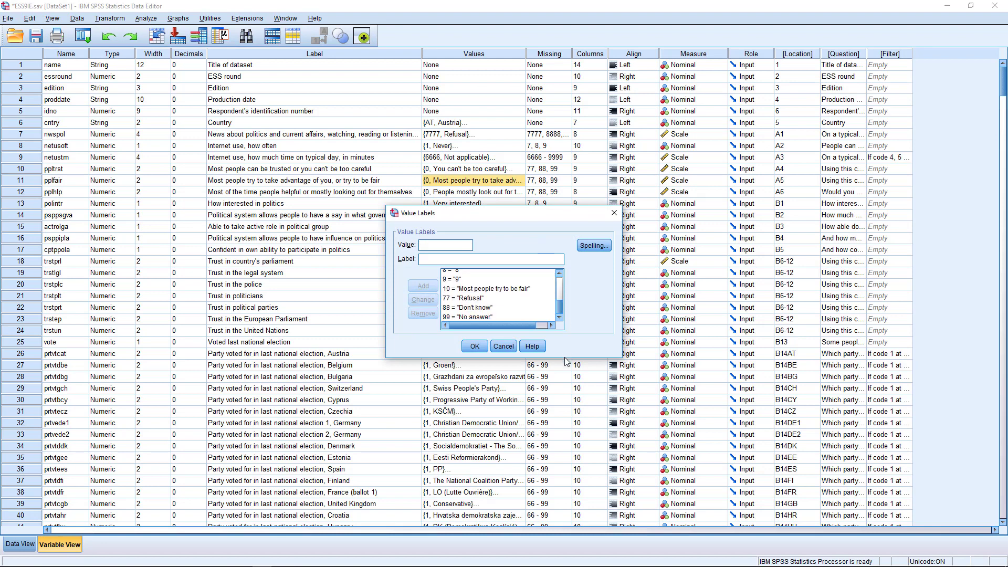
pyautogui.moveTo(566, 360); pyautogui.dragTo(564, 453)
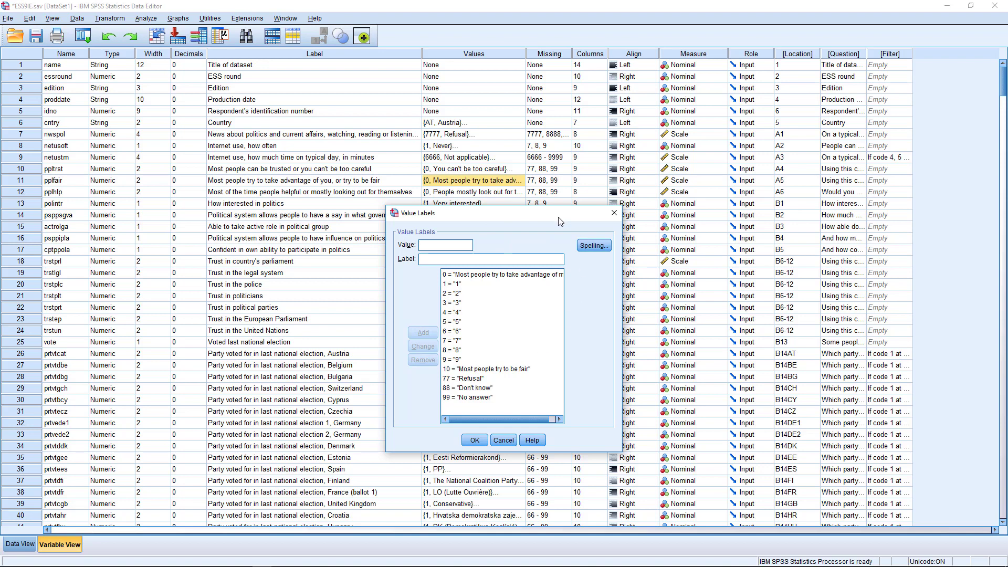
pyautogui.moveTo(564, 219)
pyautogui.mouseDown()
pyautogui.moveTo(538, 201)
pyautogui.moveTo(566, 230)
pyautogui.moveTo(556, 211)
pyautogui.moveTo(571, 213)
pyautogui.mouseUp()
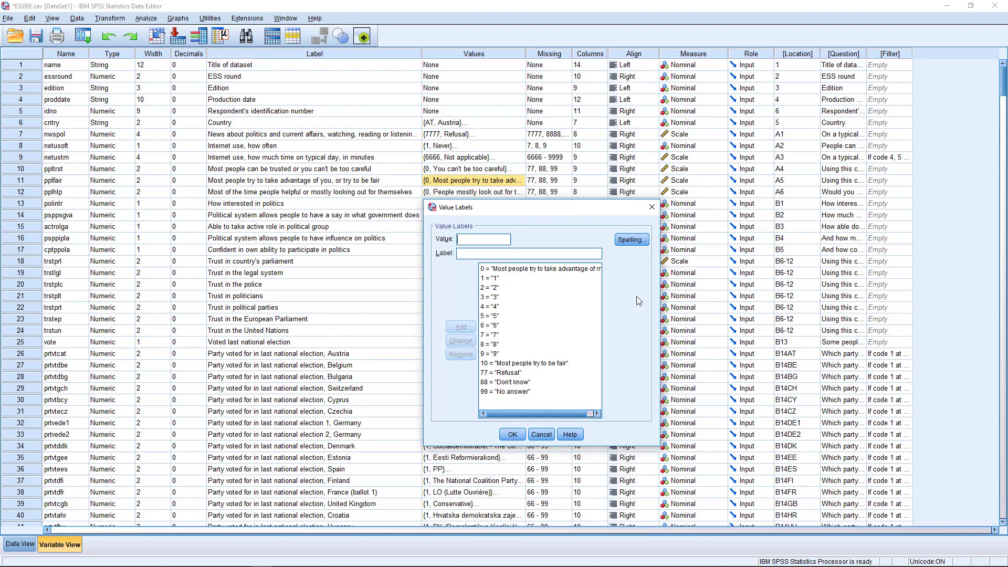
pyautogui.click(651, 207)
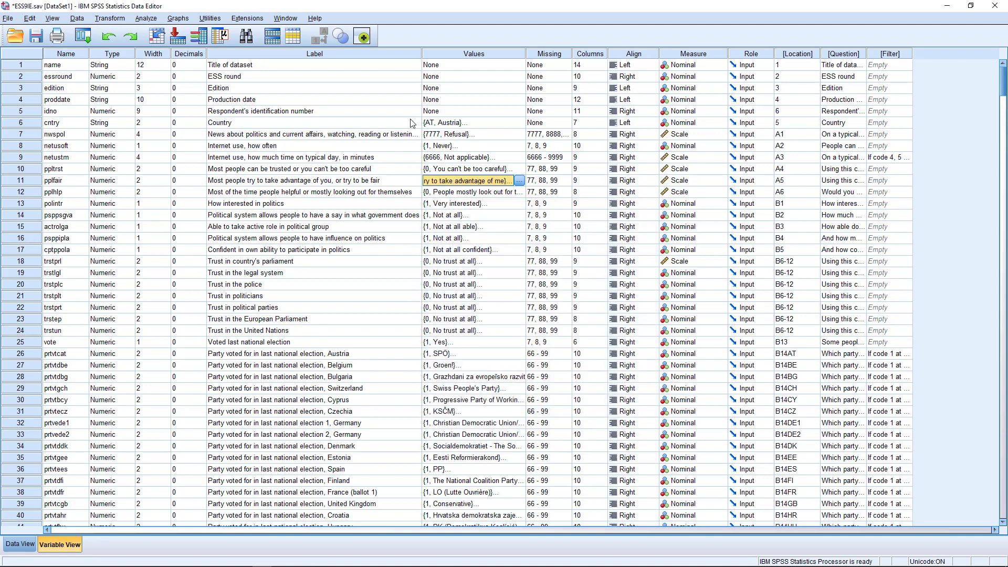
# Open the legacy Bar Charts dialog from the Graphs menu
pyautogui.click(178, 18)
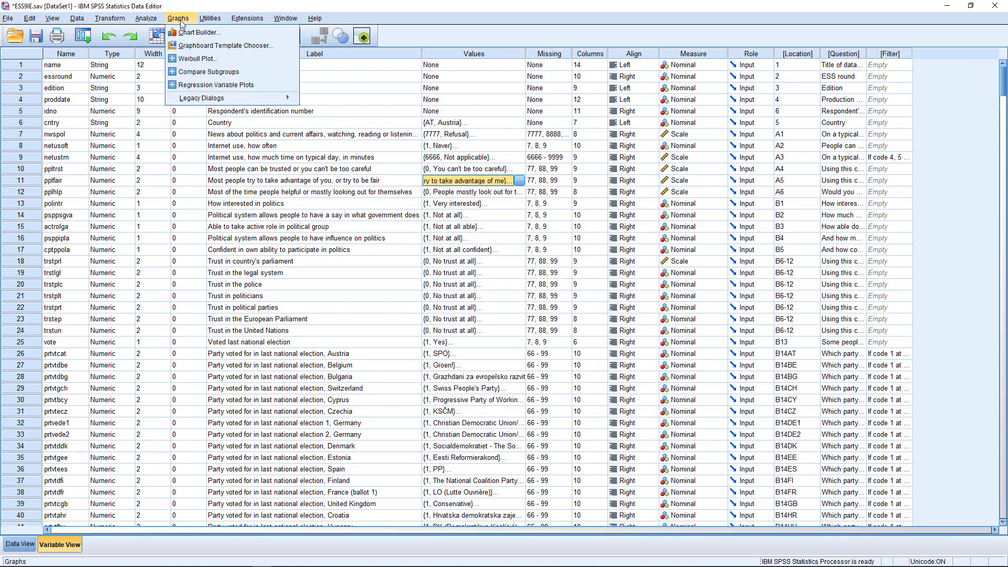
pyautogui.moveTo(202, 100)
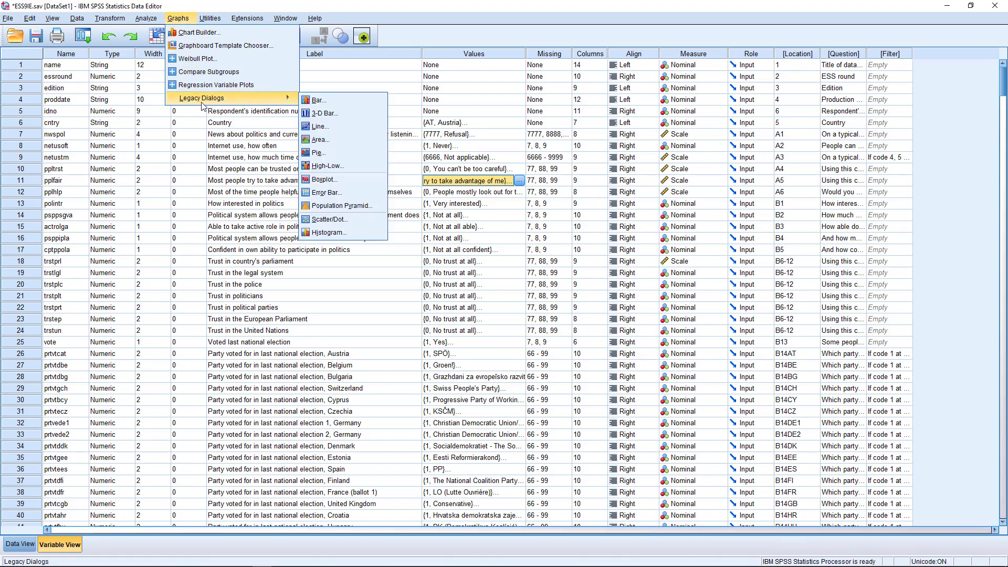
pyautogui.click(344, 100)
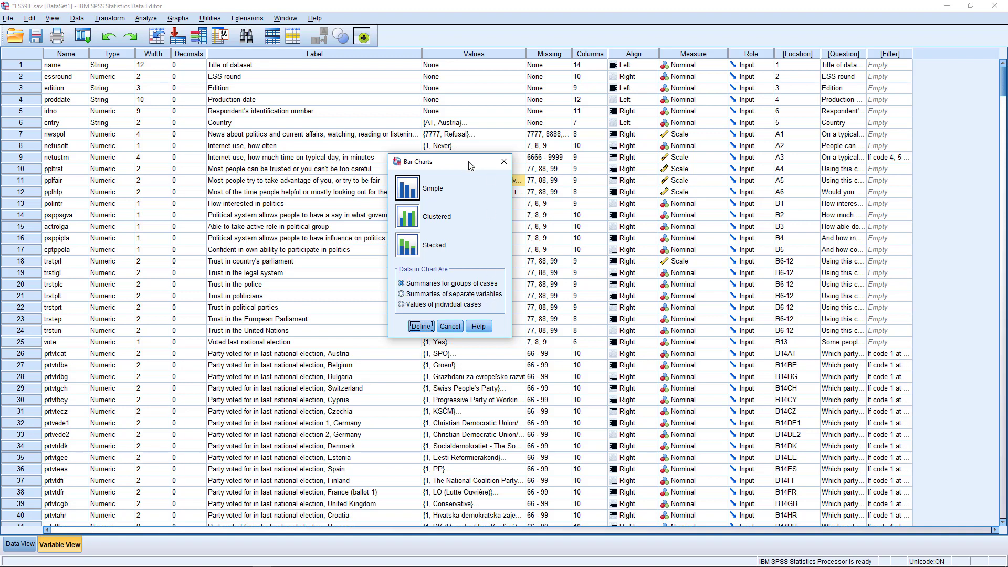
# Choose a Simple bar chart of summaries for groups of cases and go on to define it
pyautogui.moveTo(468, 162); pyautogui.dragTo(502, 189)
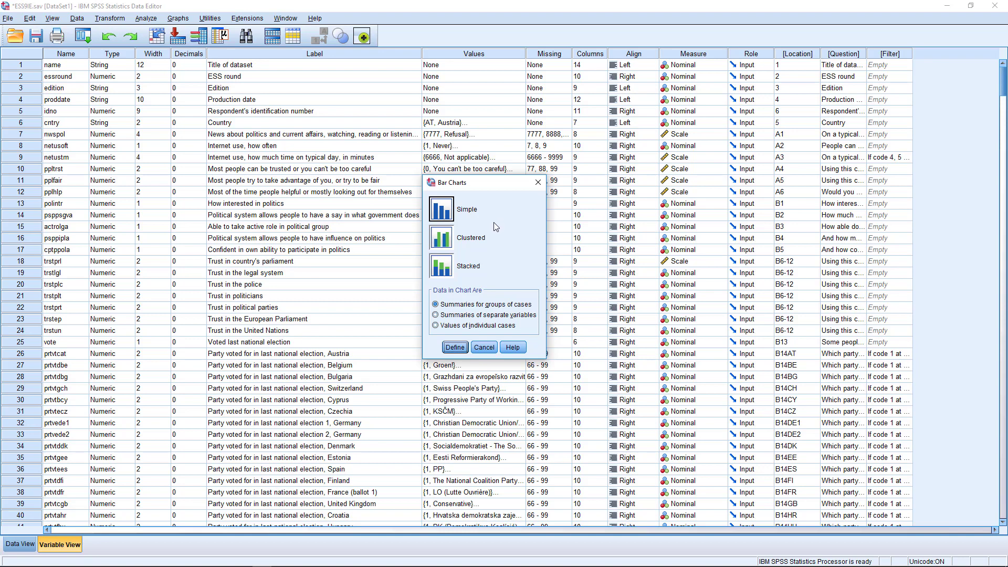
pyautogui.click(448, 207)
pyautogui.click(455, 348)
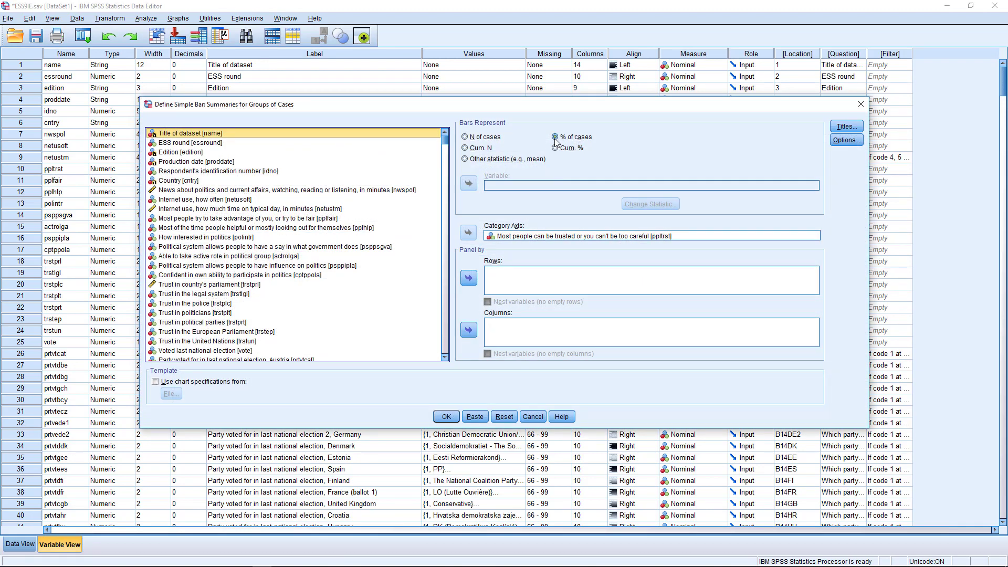
# Replace ppltrst with prtvtcie on the category axis and set bars to % of cases
pyautogui.click(576, 236)
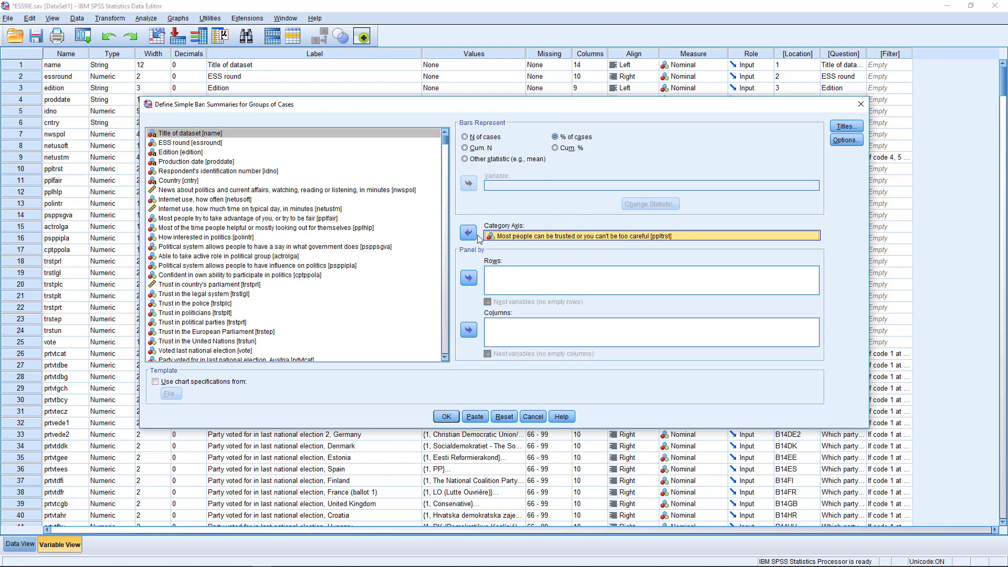
pyautogui.click(469, 232)
pyautogui.moveTo(593, 106); pyautogui.dragTo(586, 100)
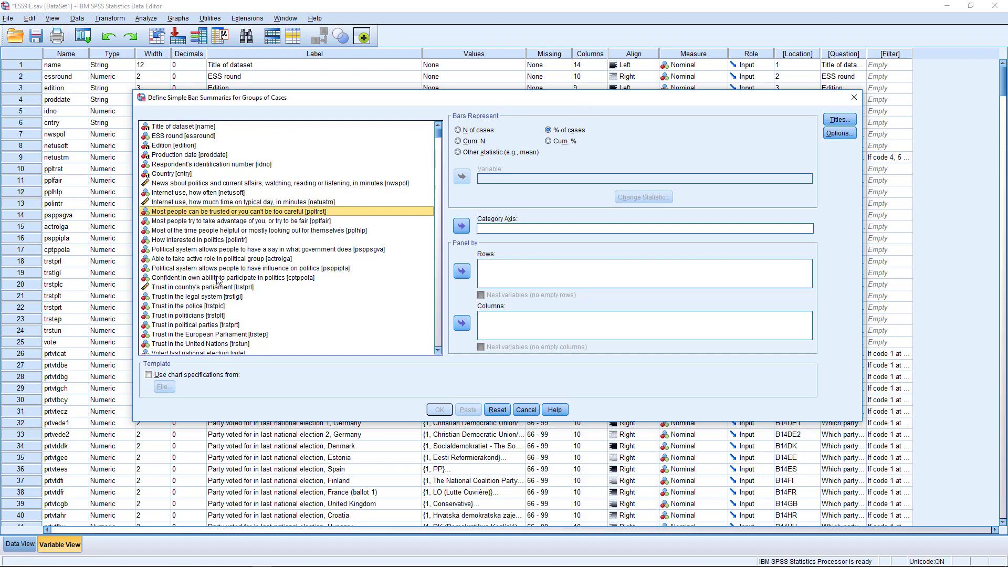
pyautogui.scroll(-4, 218, 281)
pyautogui.scroll(-3, 218, 281)
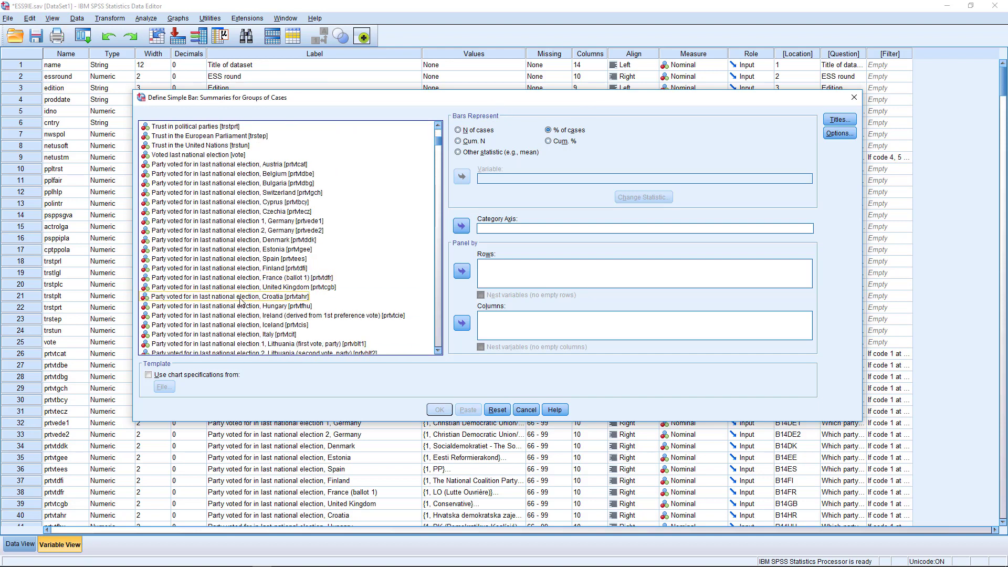
pyautogui.click(194, 317)
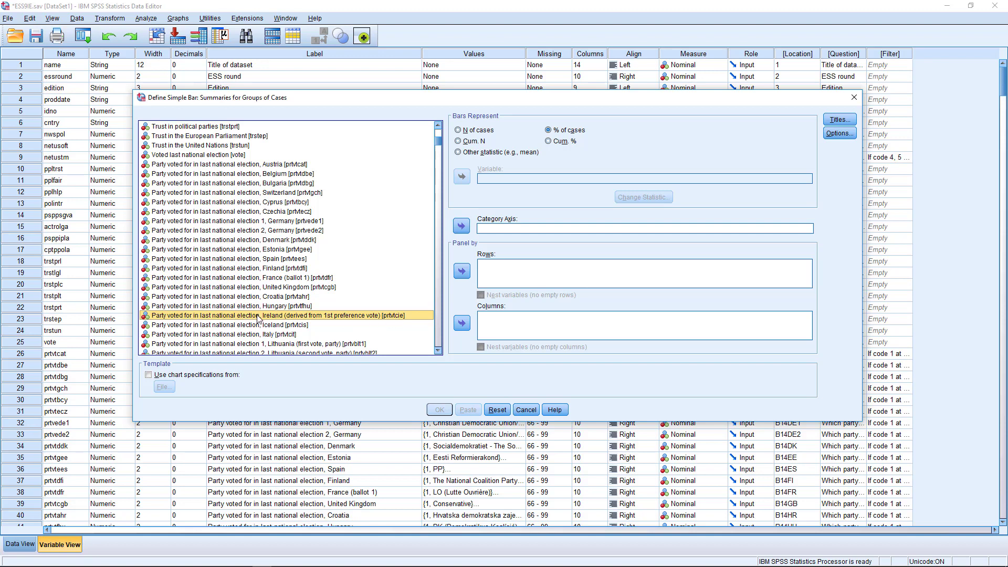
pyautogui.click(460, 131)
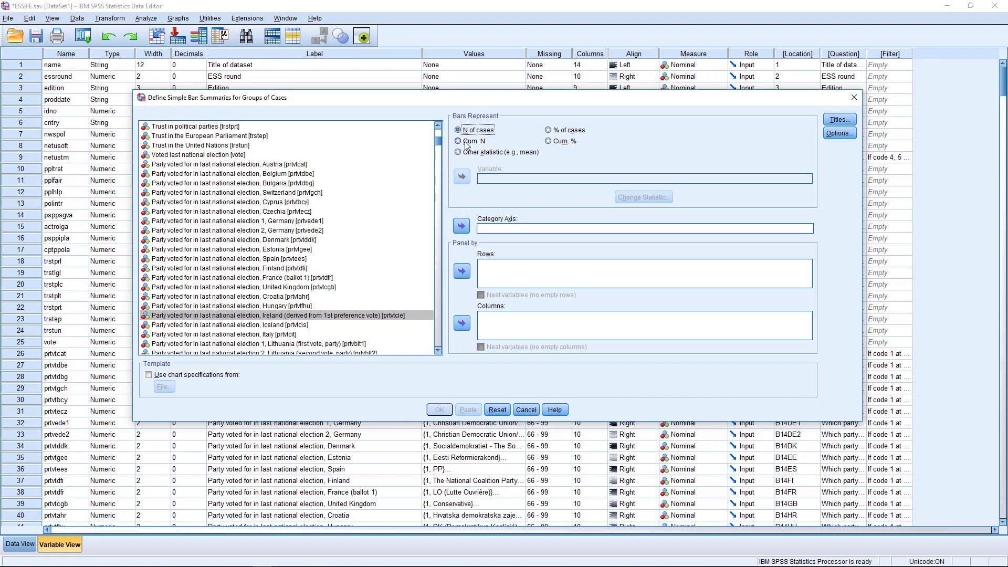
pyautogui.click(549, 131)
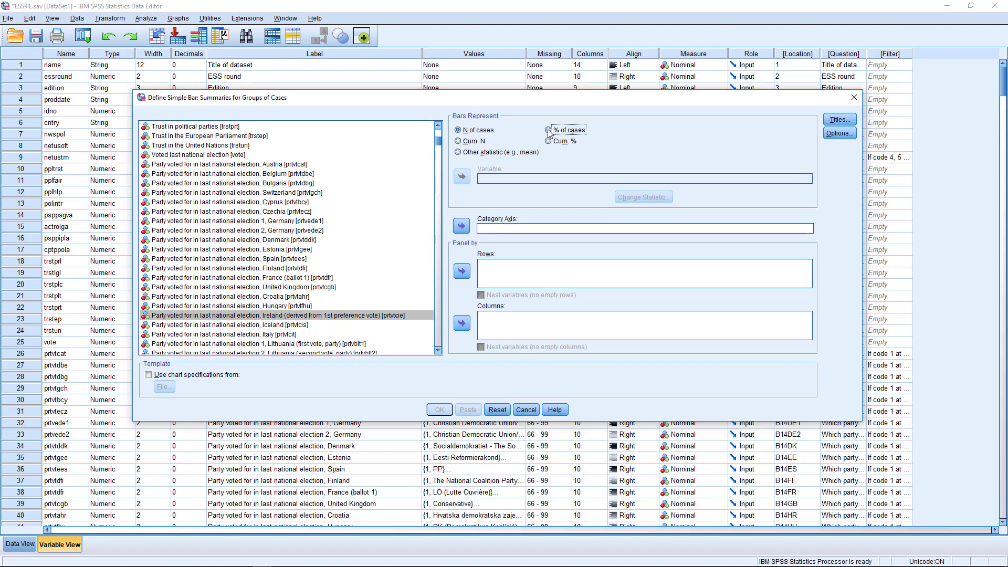
pyautogui.click(459, 153)
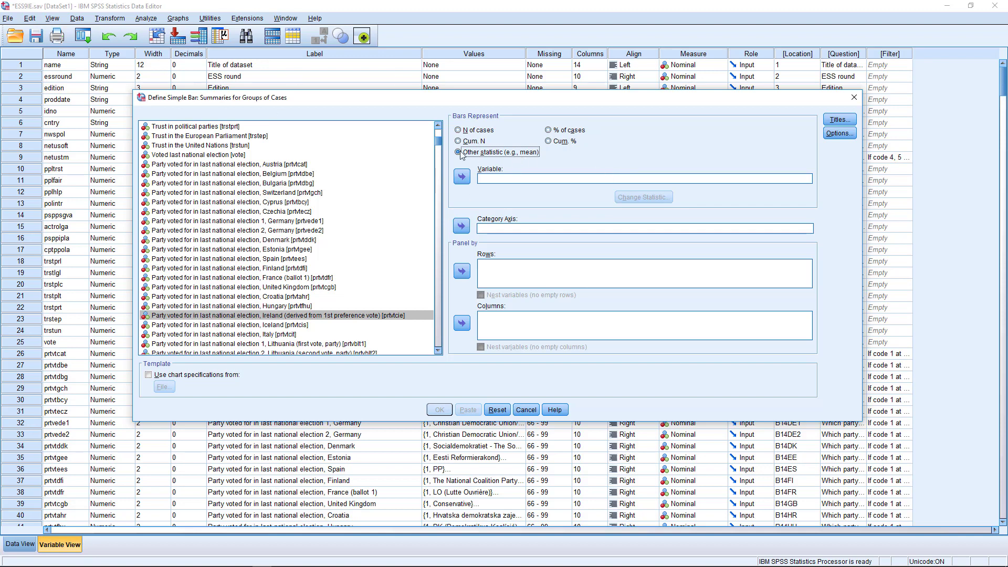
pyautogui.click(549, 131)
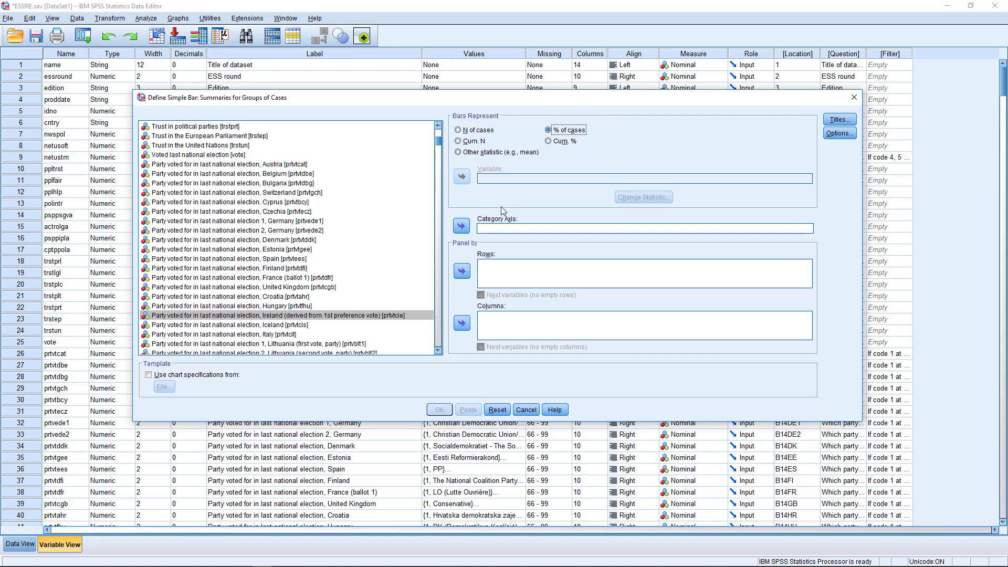
pyautogui.moveTo(227, 317); pyautogui.dragTo(483, 228)
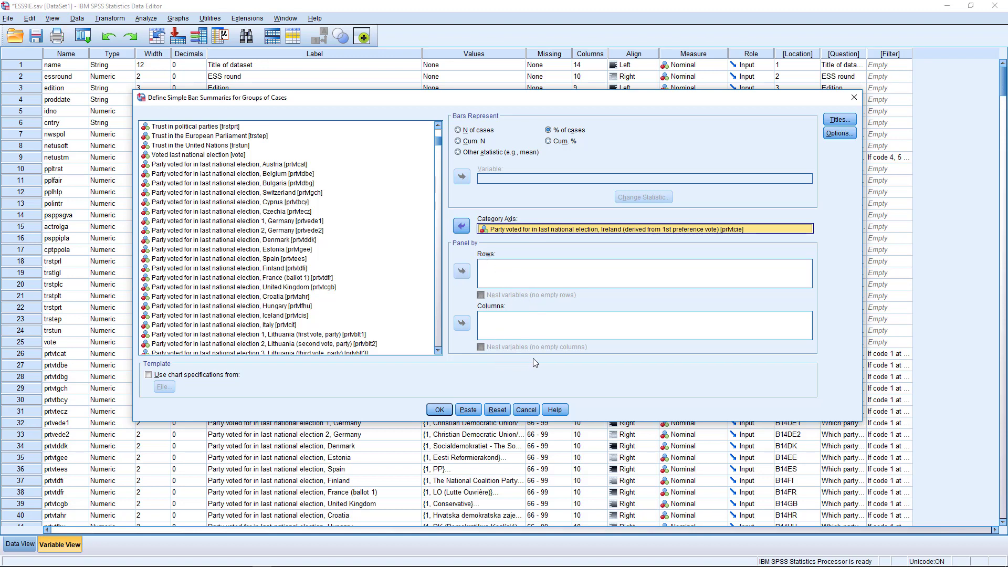
# Turn on error bars showing 95% confidence intervals in the chart options
pyautogui.click(840, 120)
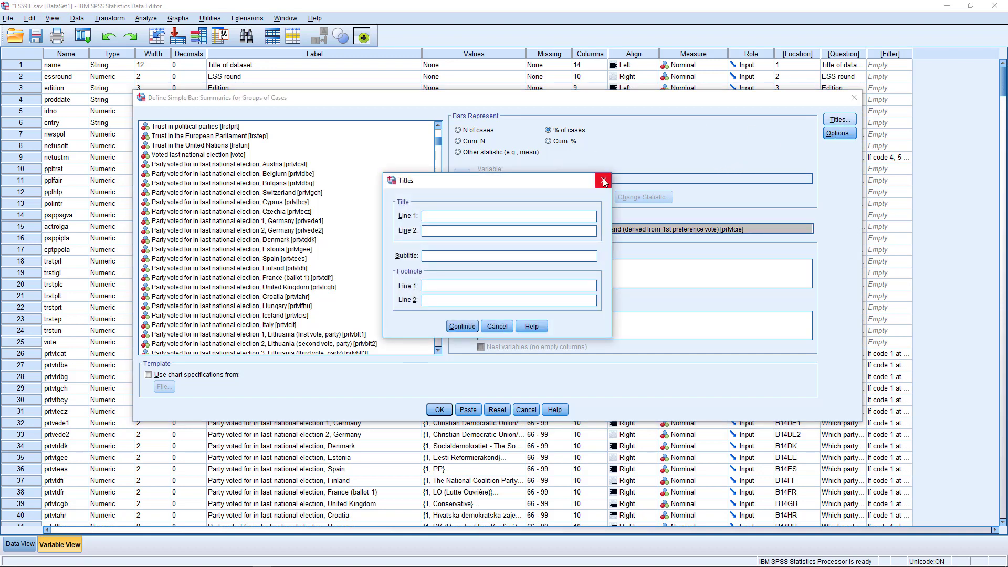
pyautogui.click(603, 181)
pyautogui.click(840, 132)
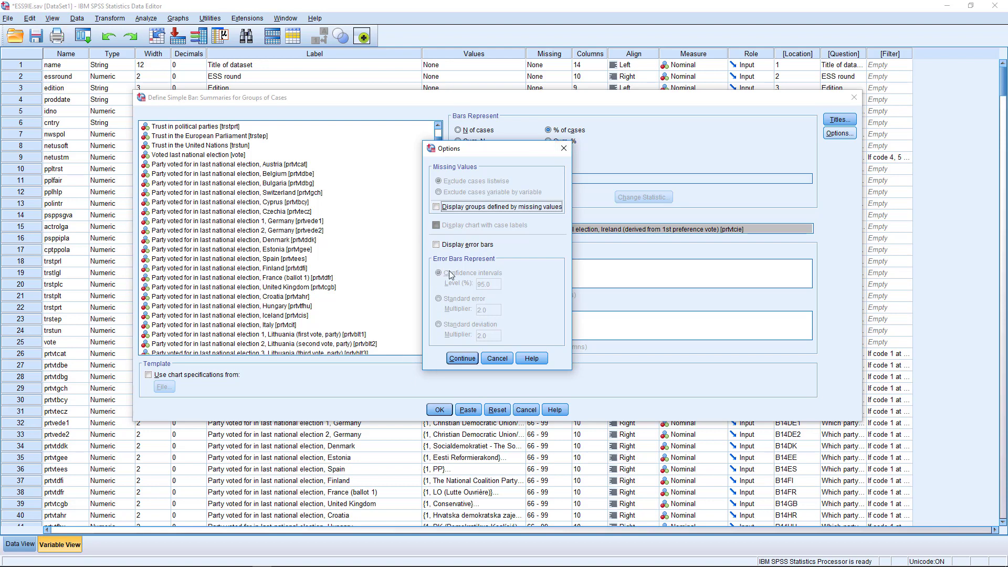
pyautogui.click(436, 245)
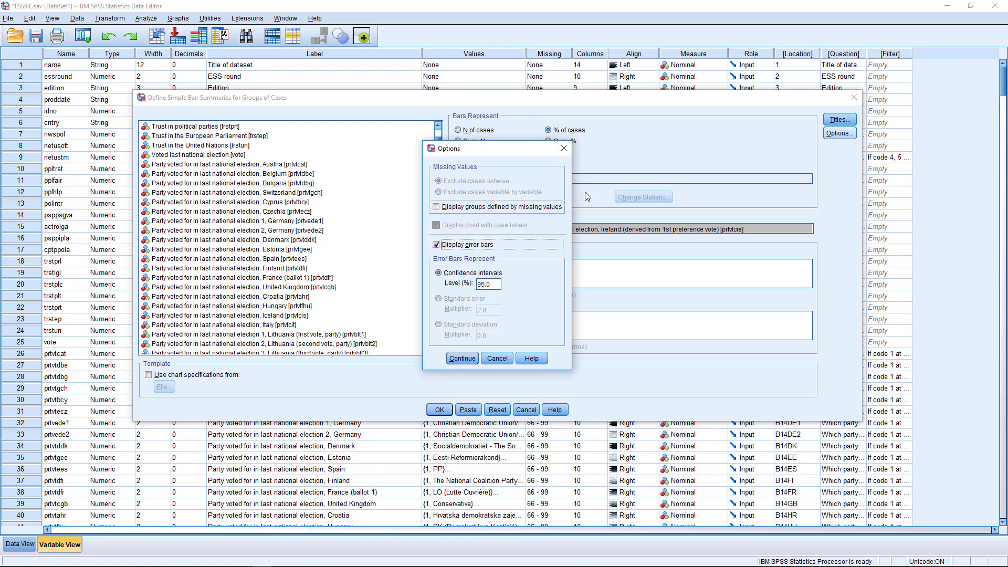
pyautogui.click(463, 359)
# Create the percent-of-cases bar chart of Irish party votes in the Viewer
pyautogui.click(439, 410)
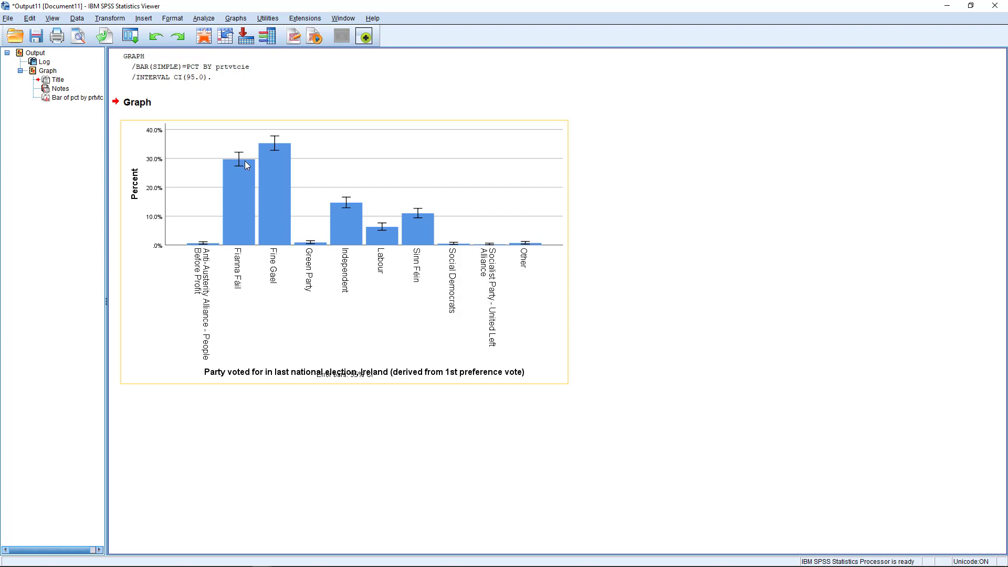
pyautogui.click(589, 216)
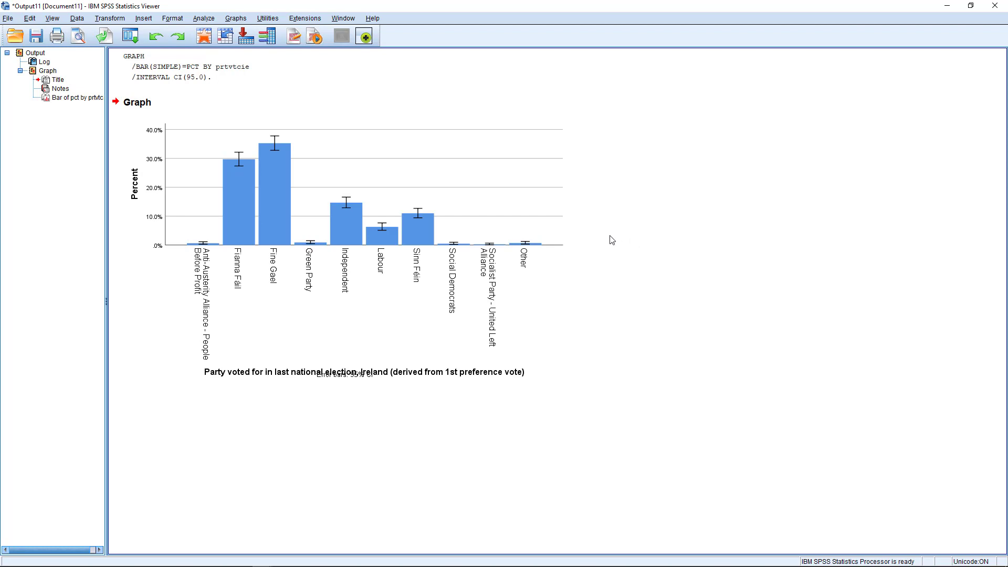
pyautogui.click(236, 18)
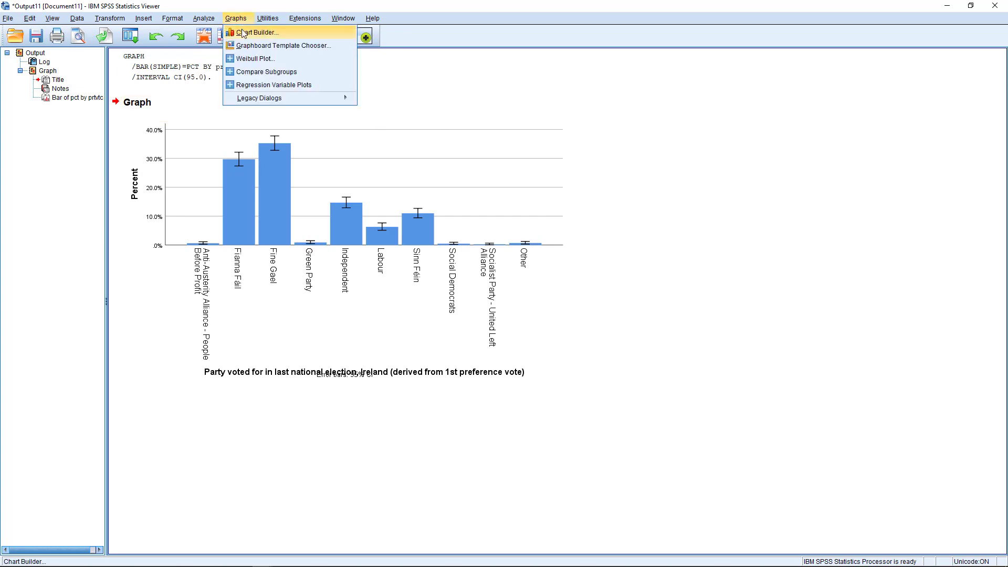
# Reset Chart Builder and place a Simple Bar chart from the Bar gallery on the canvas
pyautogui.click(243, 33)
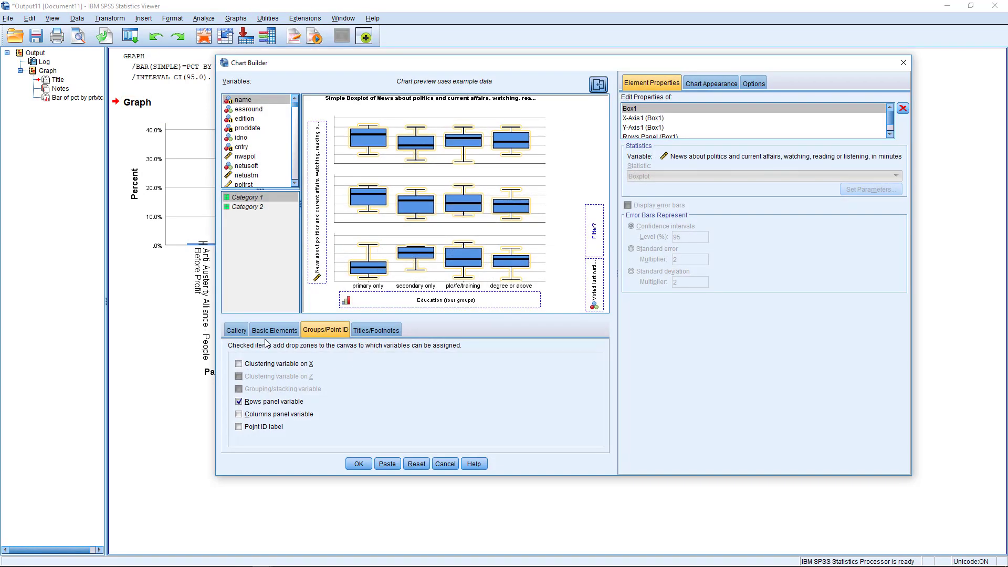
pyautogui.click(416, 462)
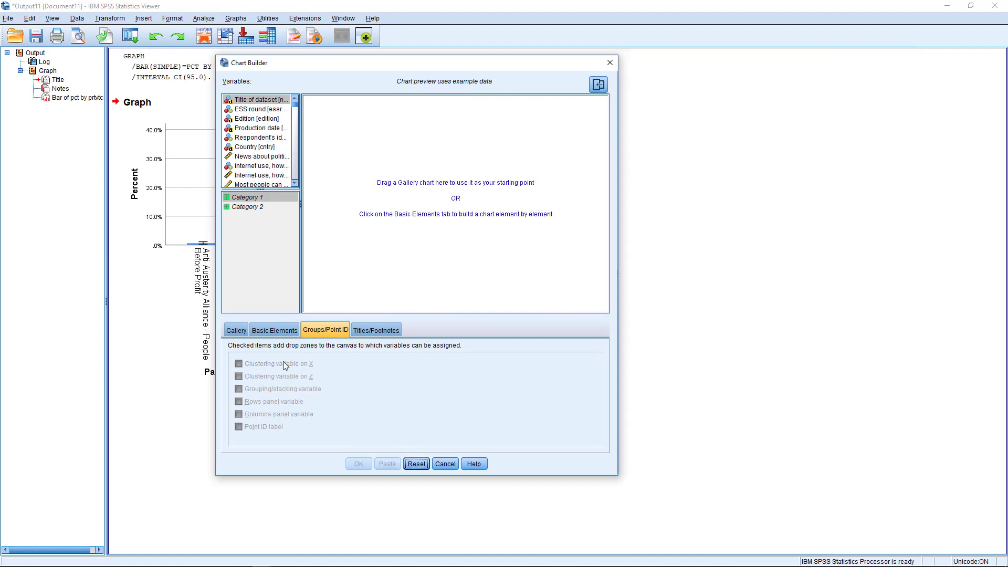
pyautogui.click(241, 333)
pyautogui.click(254, 368)
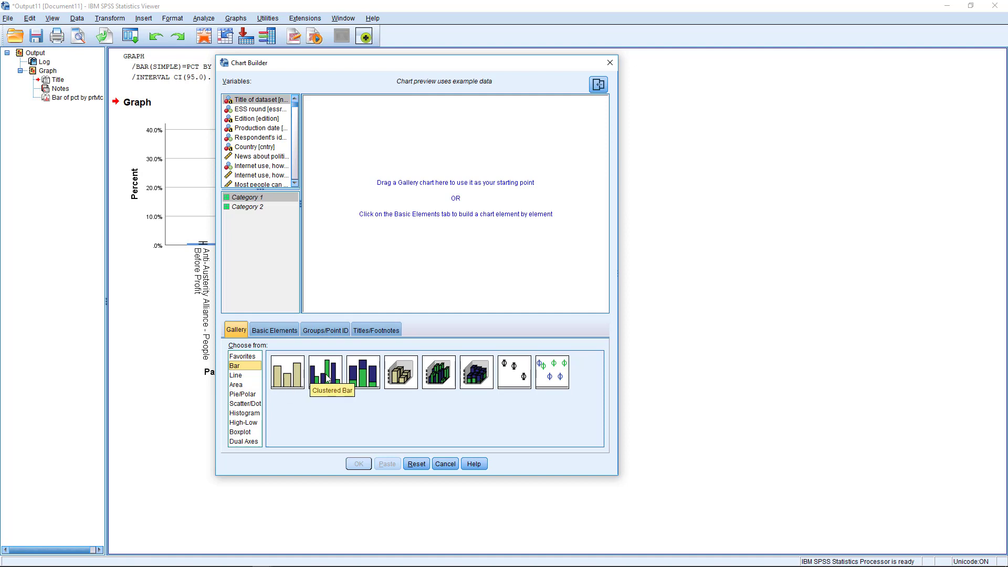
pyautogui.moveTo(292, 377); pyautogui.dragTo(401, 234)
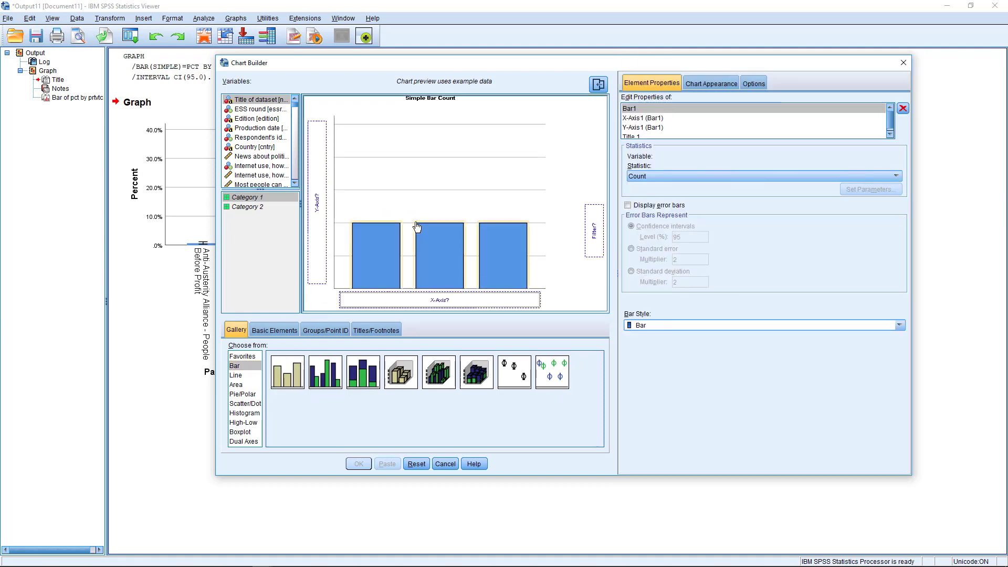
# List variables by name, put prtvtcie on the x-axis, and create the count chart
pyautogui.click(251, 129)
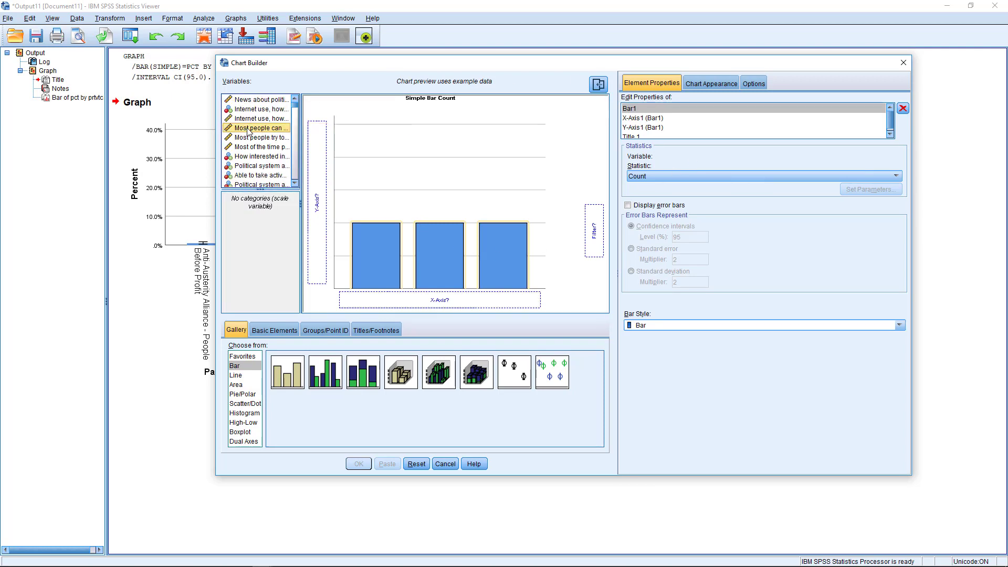
pyautogui.rightClick(251, 130)
pyautogui.click(265, 145)
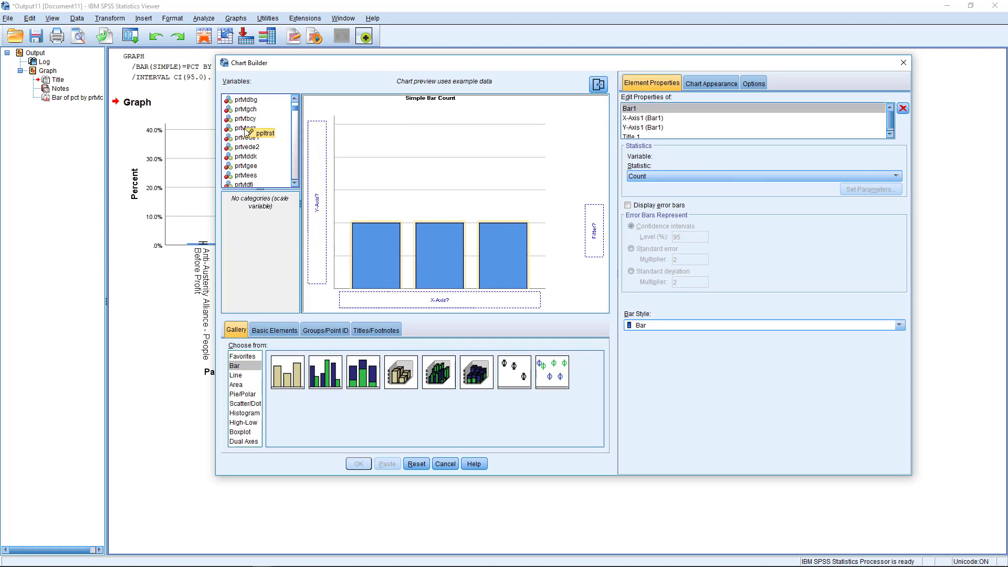
pyautogui.scroll(-4, 265, 136)
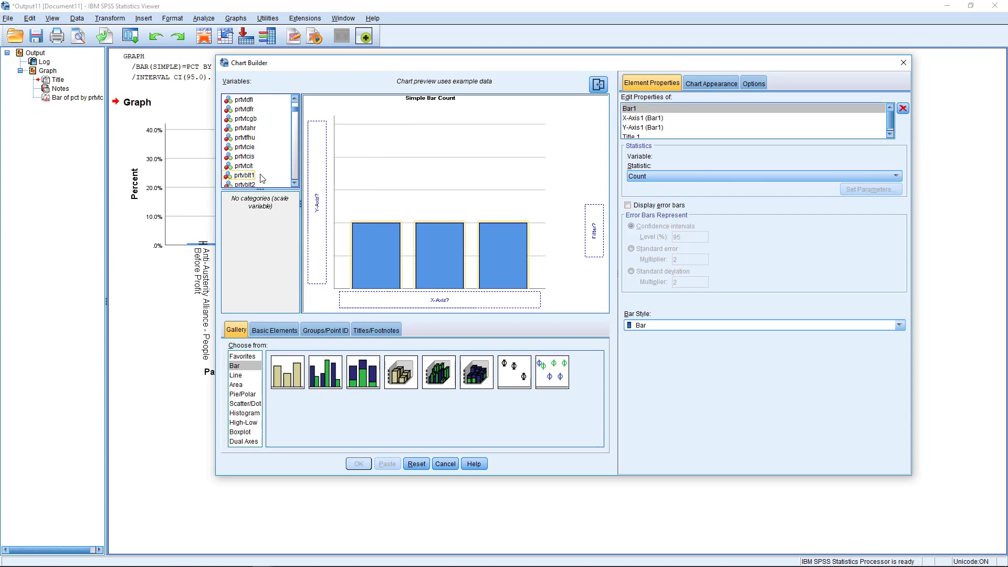
pyautogui.click(244, 151)
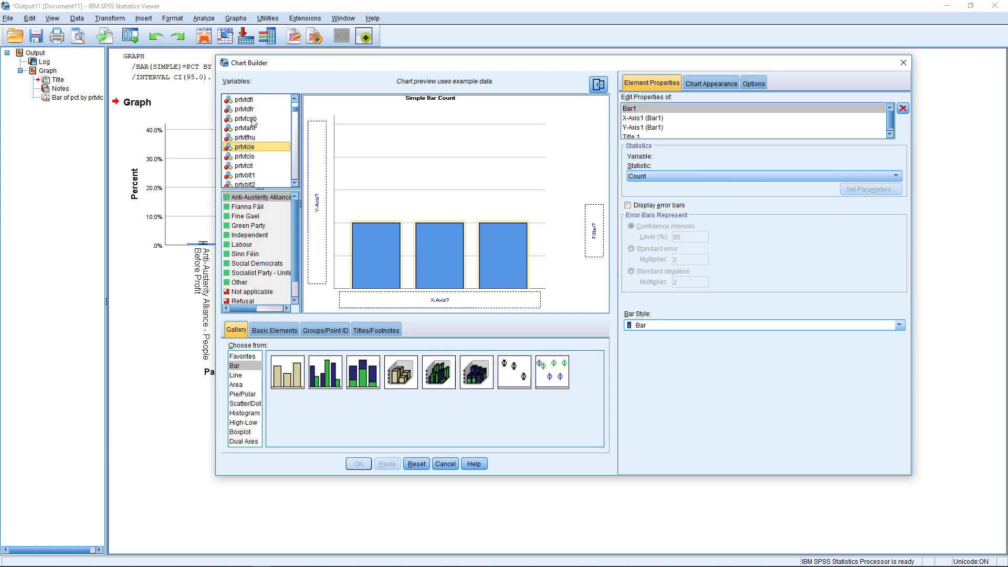
pyautogui.scroll(-1, 249, 236)
pyautogui.scroll(1, 250, 236)
pyautogui.scroll(-1, 251, 234)
pyautogui.scroll(1, 252, 235)
pyautogui.moveTo(241, 150); pyautogui.dragTo(436, 299)
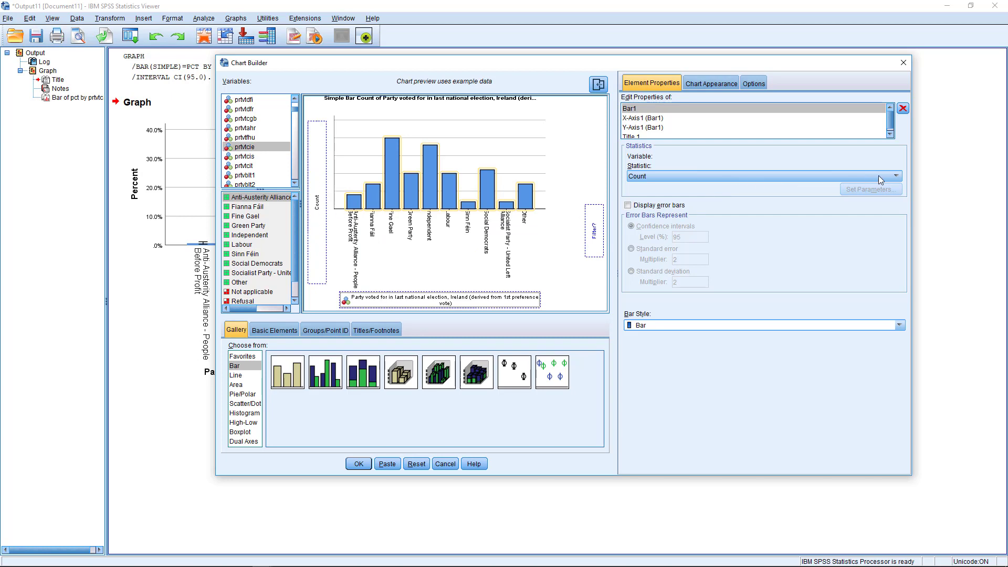
pyautogui.click(359, 464)
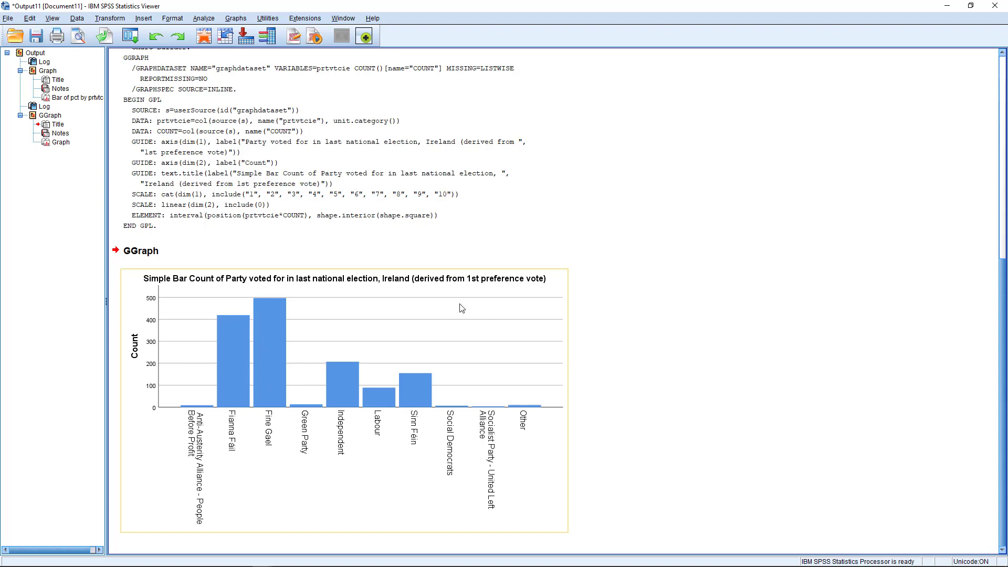
# In Chart Builder, change the bar statistic to Percentage and create the chart
pyautogui.click(689, 320)
pyautogui.click(235, 18)
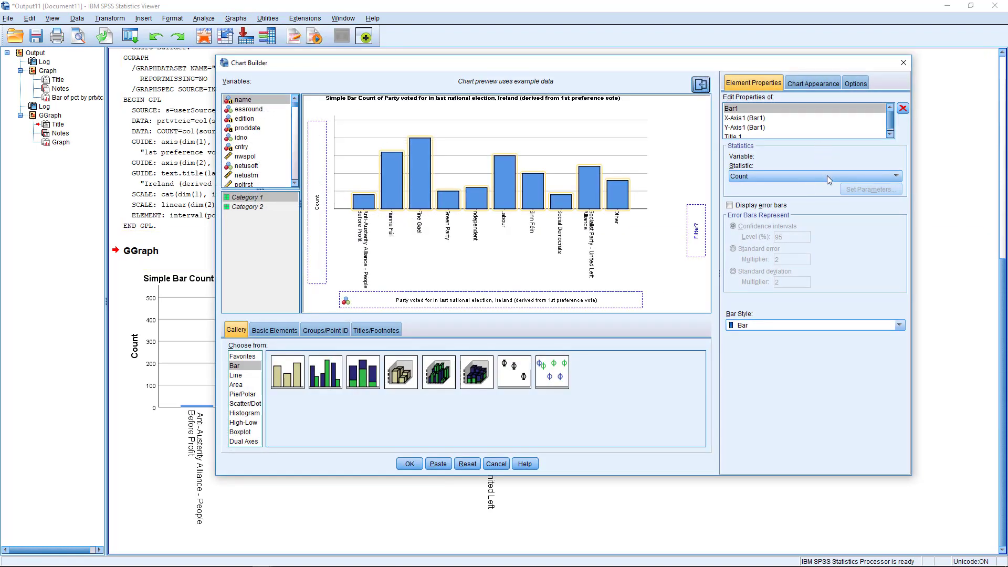
pyautogui.click(827, 176)
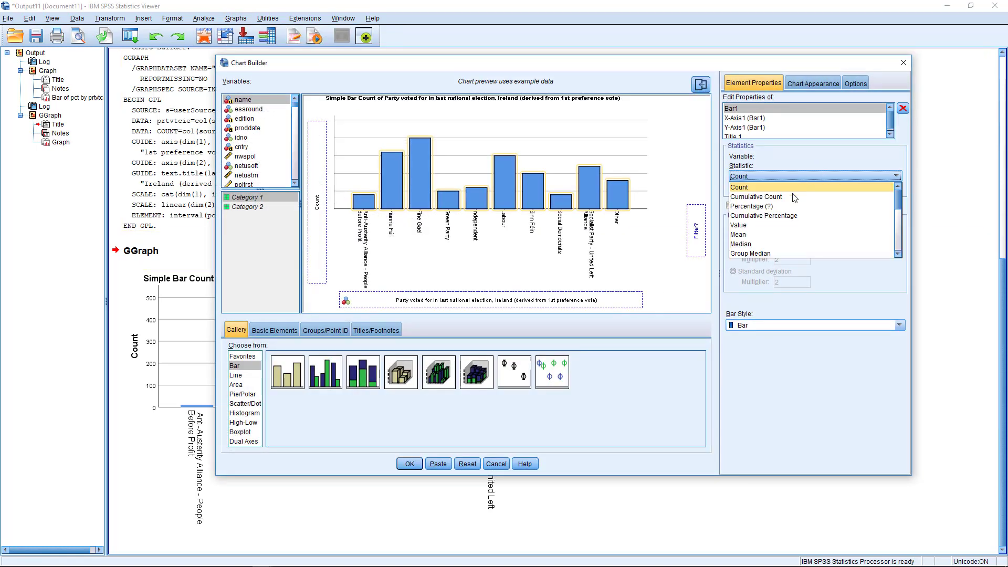
pyautogui.click(773, 206)
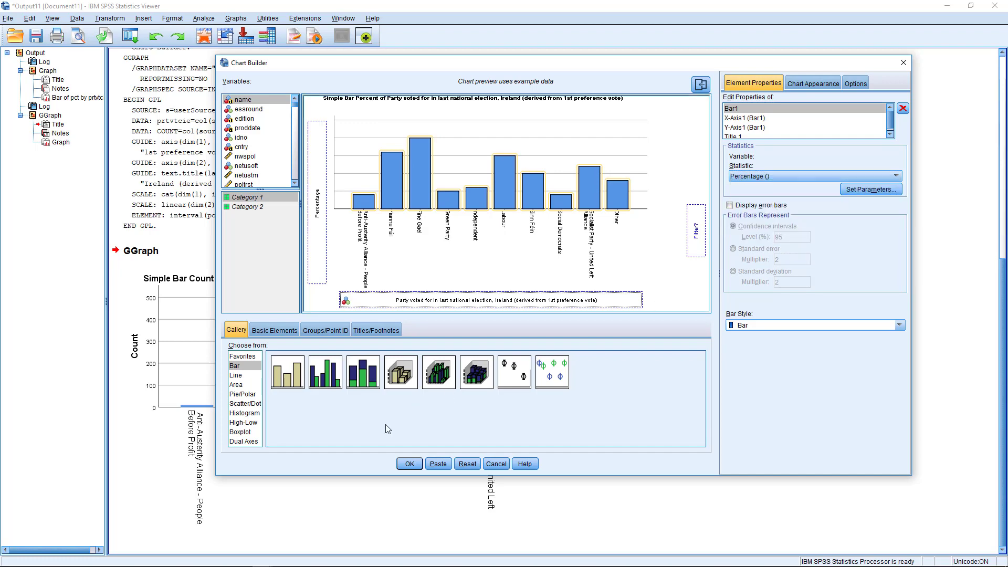
pyautogui.click(409, 464)
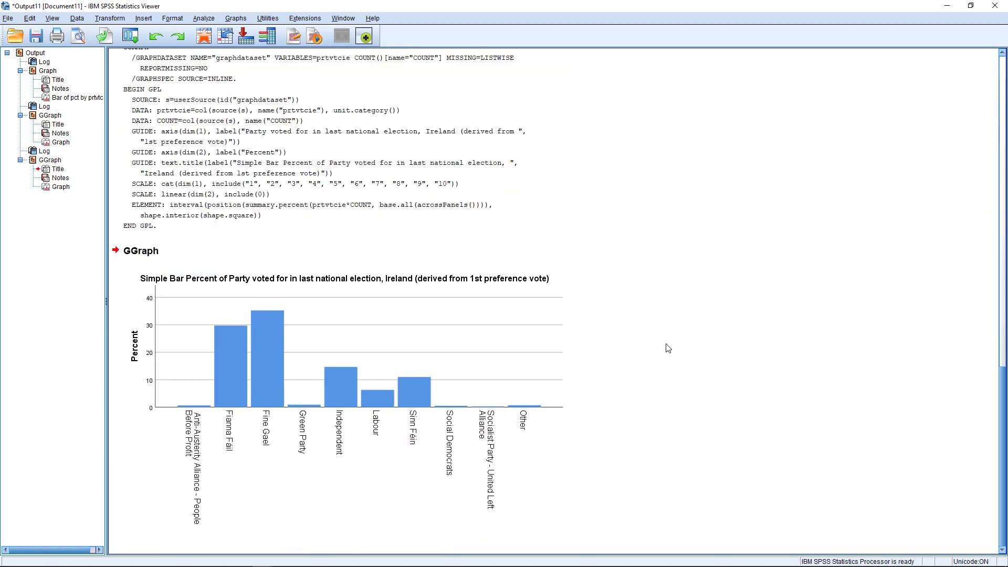
# Scroll through the output and go back to the Data Editor's variable list
pyautogui.scroll(10, 668, 349)
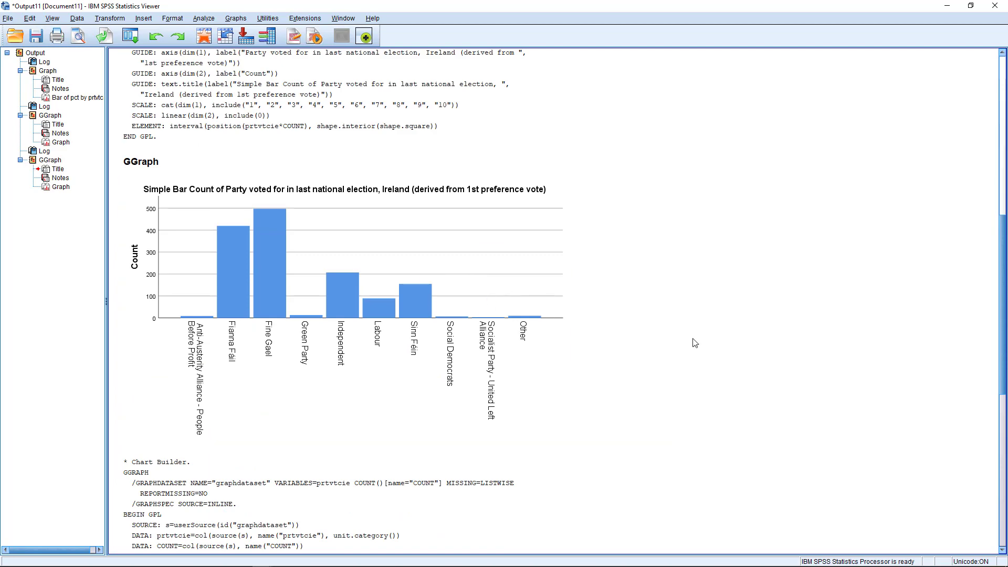
pyautogui.scroll(-8, 695, 343)
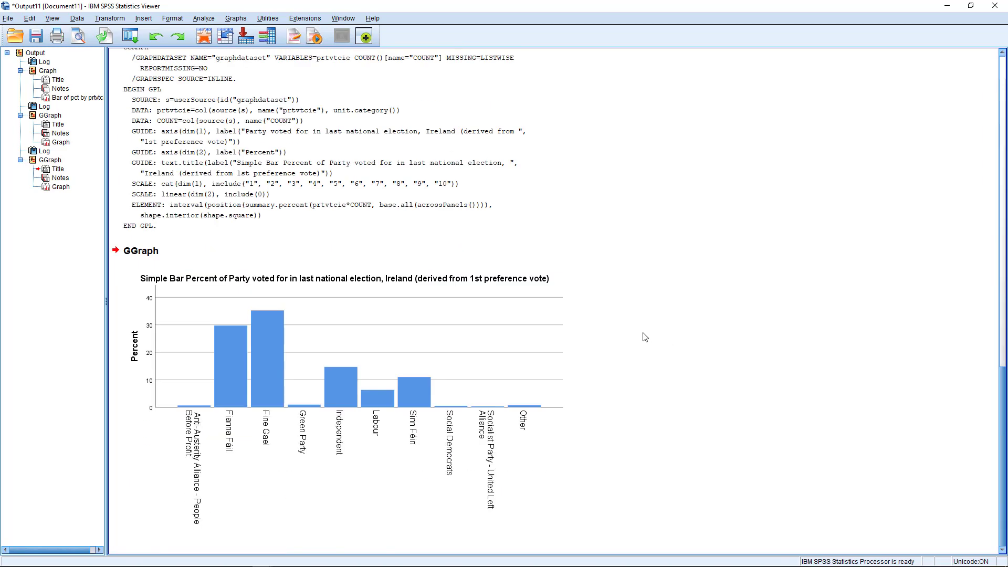
pyautogui.scroll(9, 641, 330)
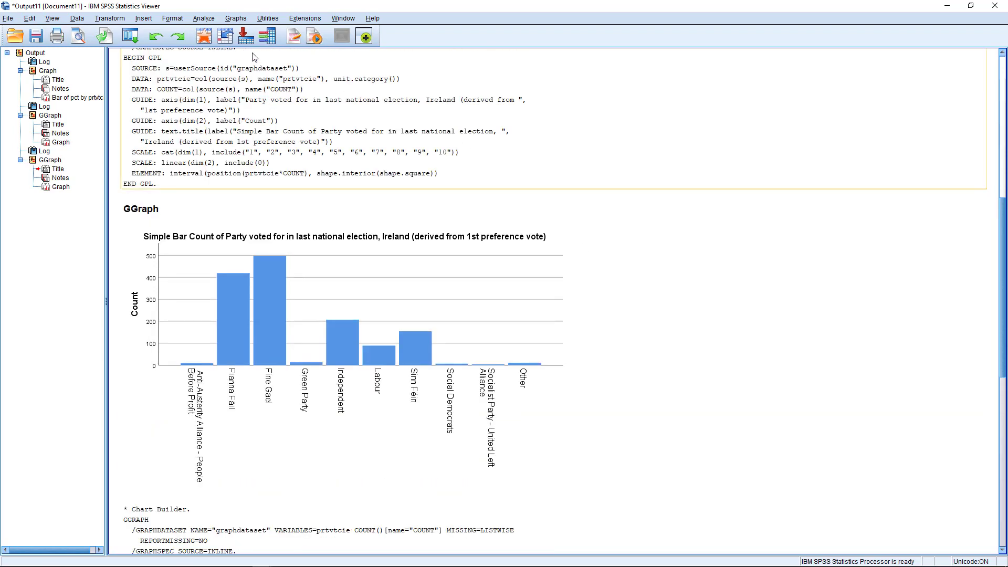
pyautogui.click(204, 35)
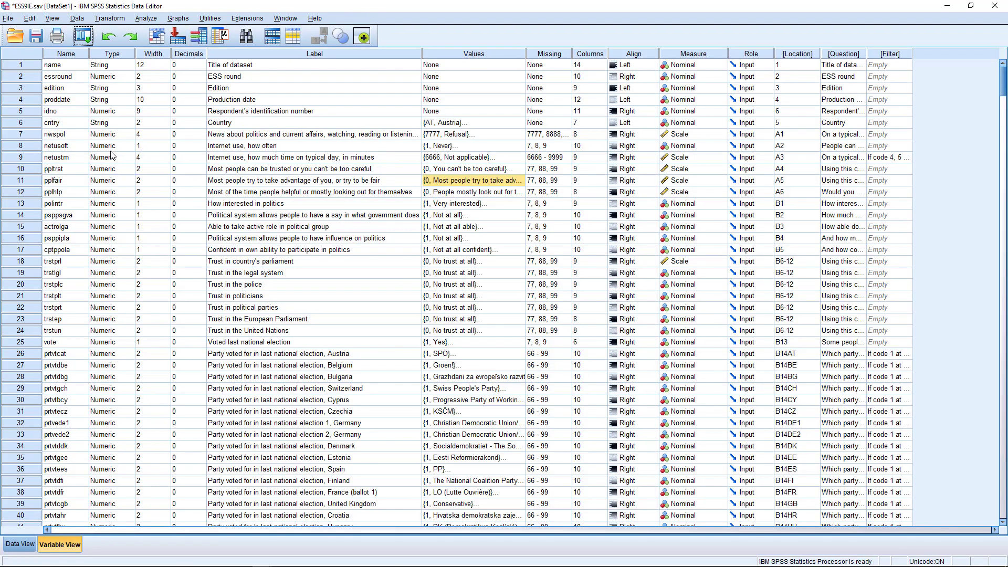
# Look over the ppltrst, pplfair and pplhlp rows in Variable View
pyautogui.click(66, 169)
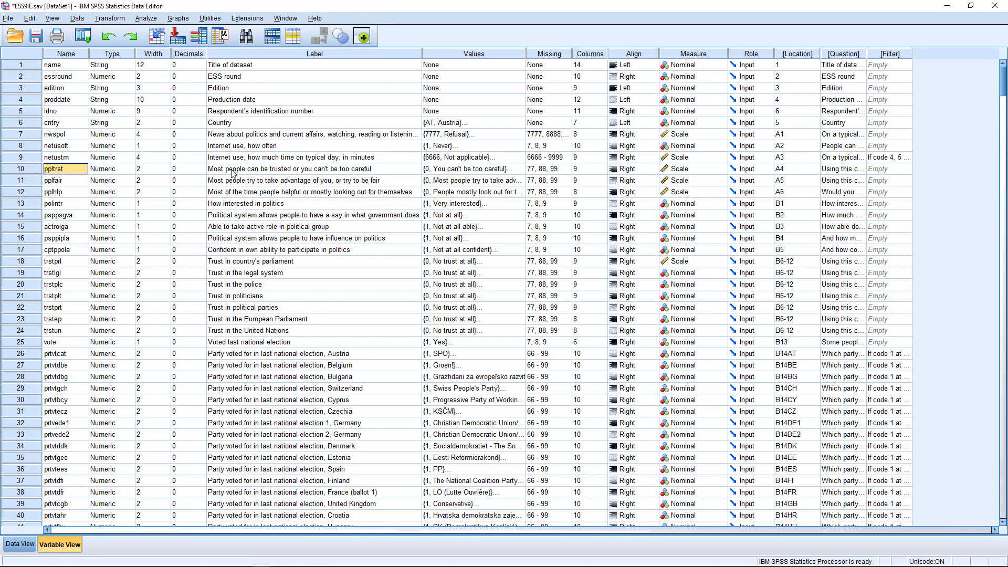
pyautogui.click(67, 182)
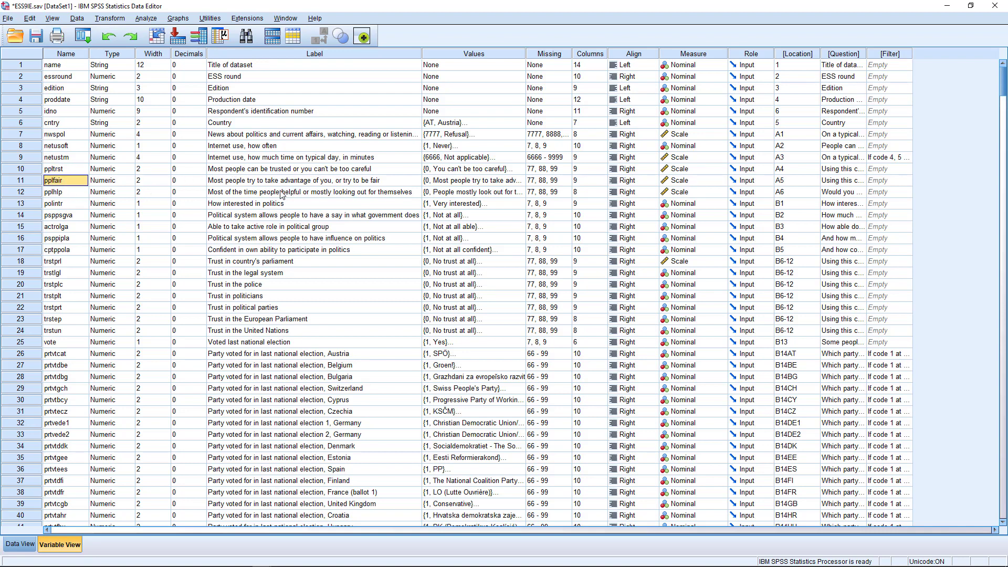
pyautogui.click(56, 196)
pyautogui.click(67, 172)
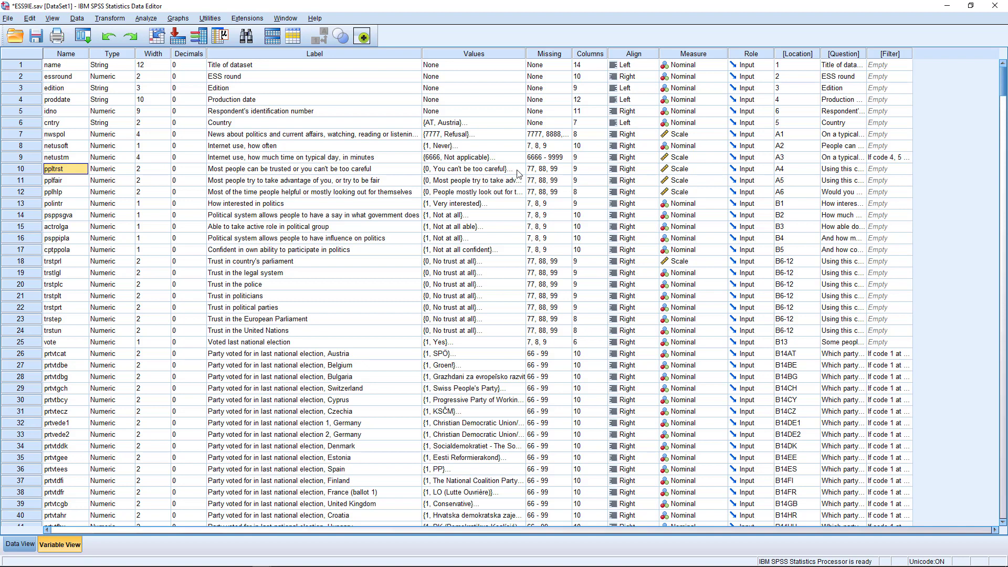
# Check ppltrst's missing values (77, 88, 99) and value labels, leaving both unchanged
pyautogui.click(569, 170)
pyautogui.click(565, 169)
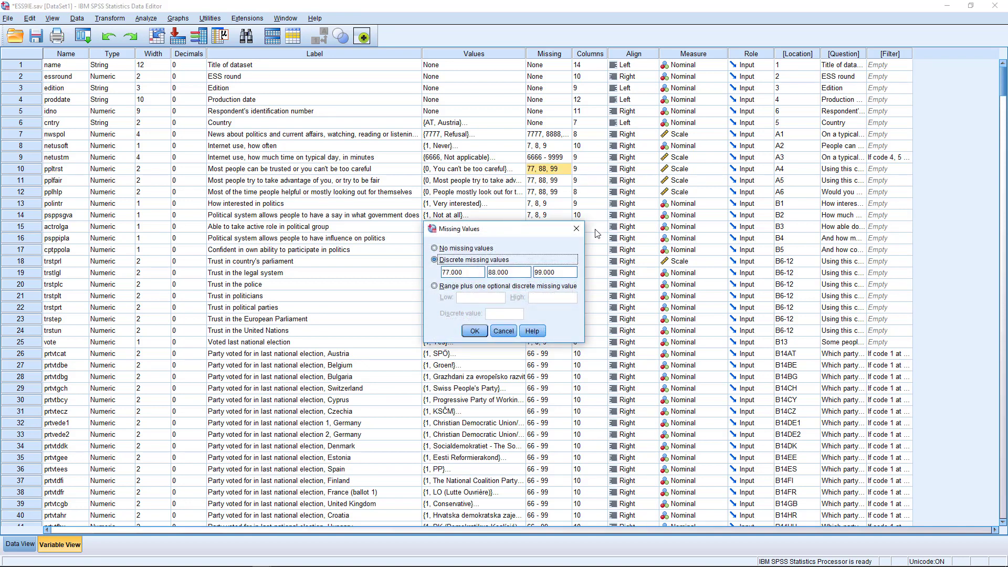
pyautogui.click(579, 229)
pyautogui.doubleClick(520, 171)
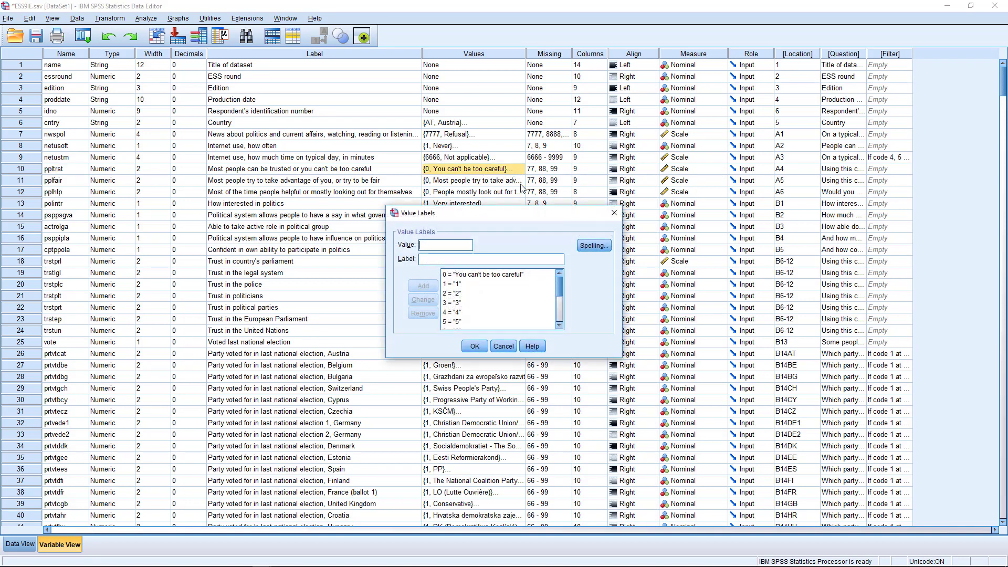
pyautogui.click(615, 205)
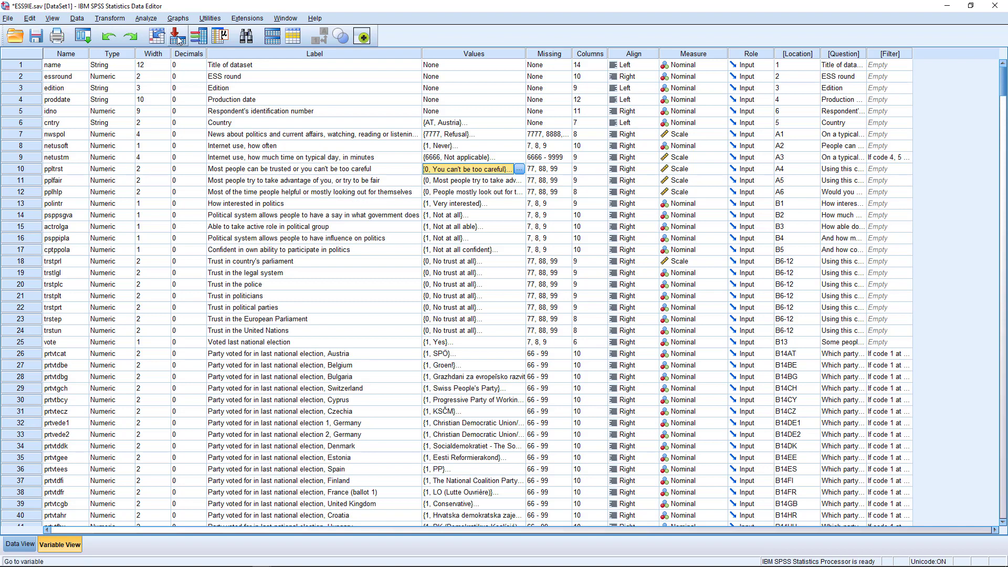
# In legacy Bar Charts, keep Simple, choose Summaries of separate variables, and click Define
pyautogui.click(178, 18)
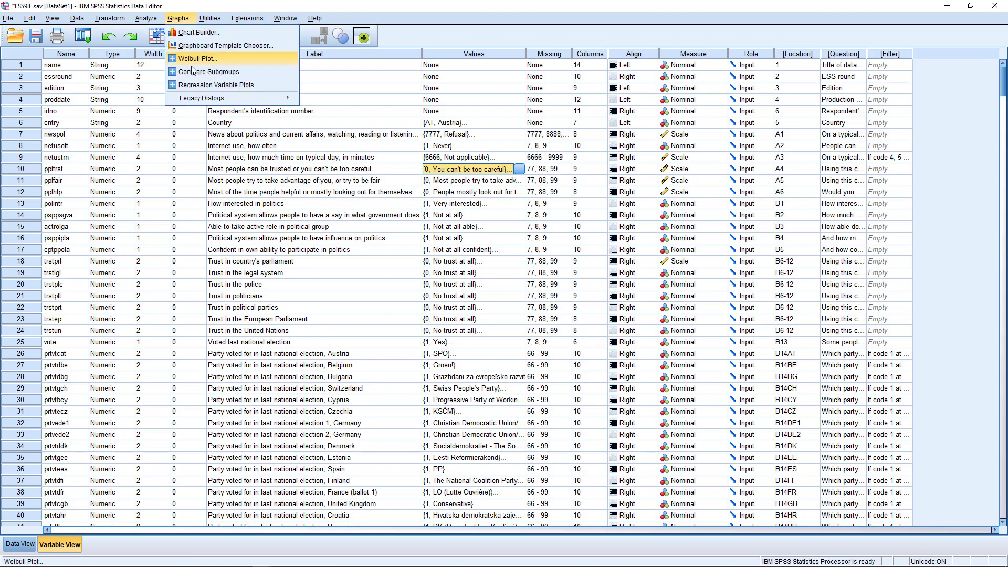
pyautogui.moveTo(196, 99)
pyautogui.click(345, 103)
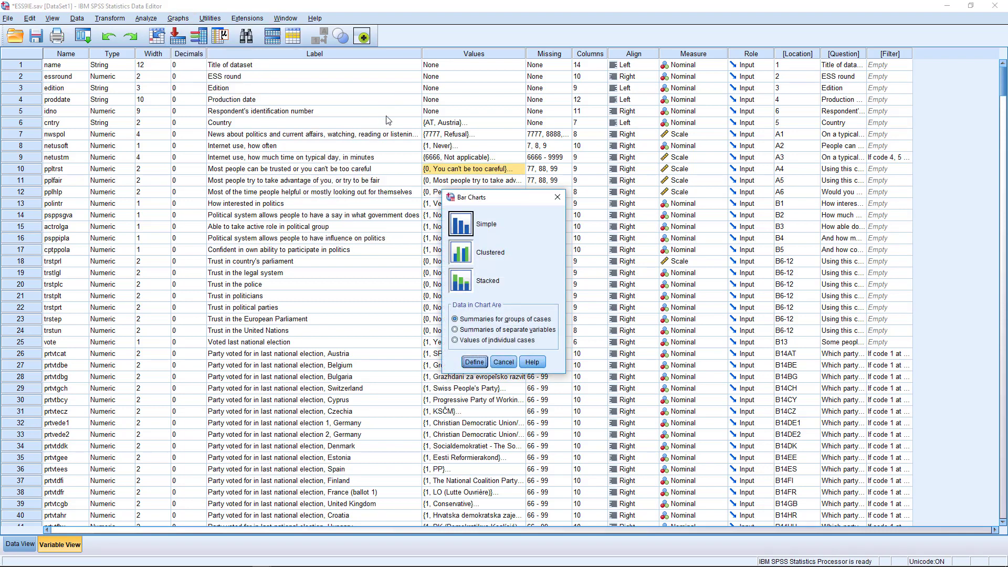
pyautogui.moveTo(516, 202); pyautogui.dragTo(484, 195)
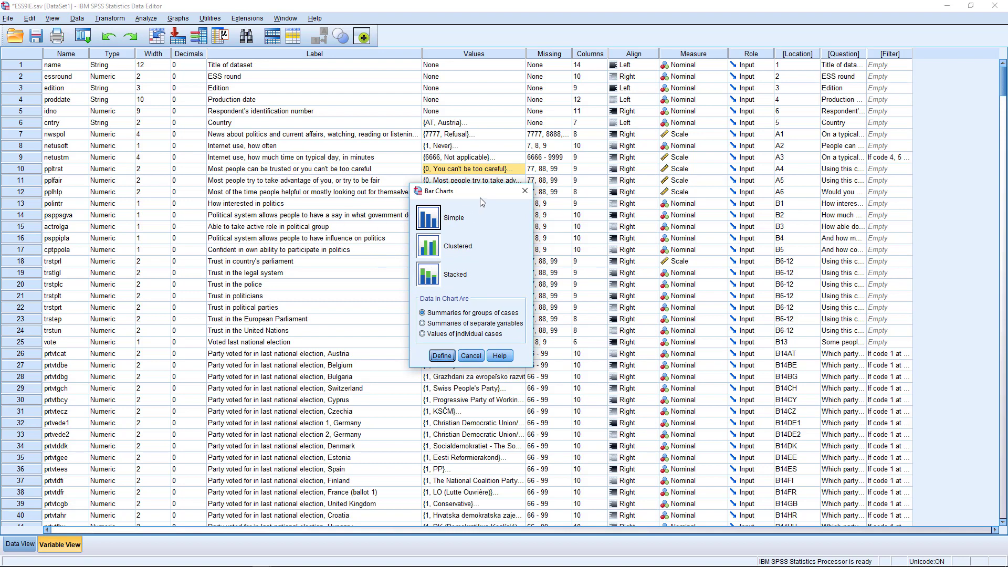
pyautogui.moveTo(480, 198); pyautogui.dragTo(486, 196)
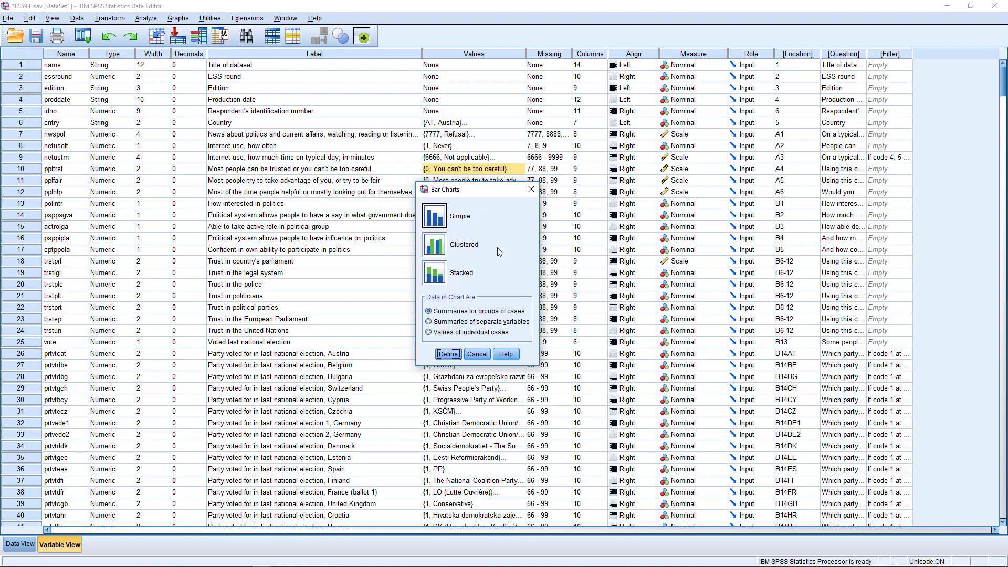
pyautogui.click(429, 323)
pyautogui.click(448, 354)
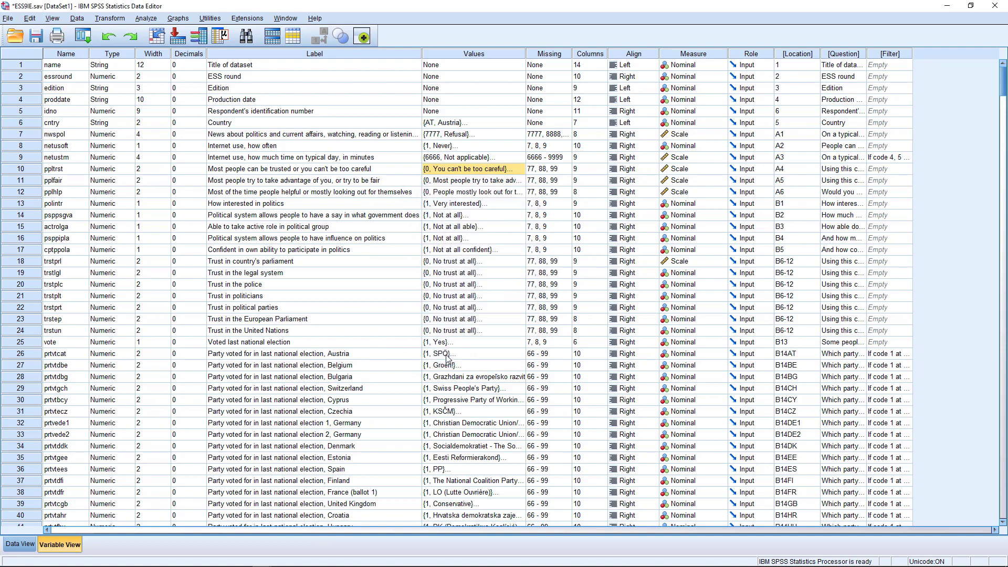
# Remove all three old MEAN entries from Bars Represent
pyautogui.moveTo(543, 159); pyautogui.dragTo(506, 162)
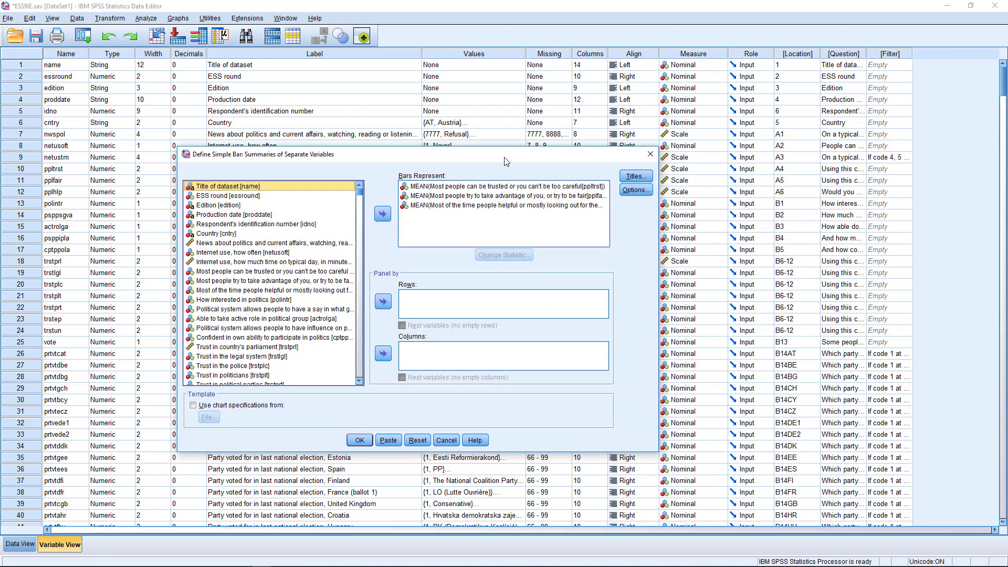
pyautogui.click(506, 206)
pyautogui.hotkey('ctrl', 'a')
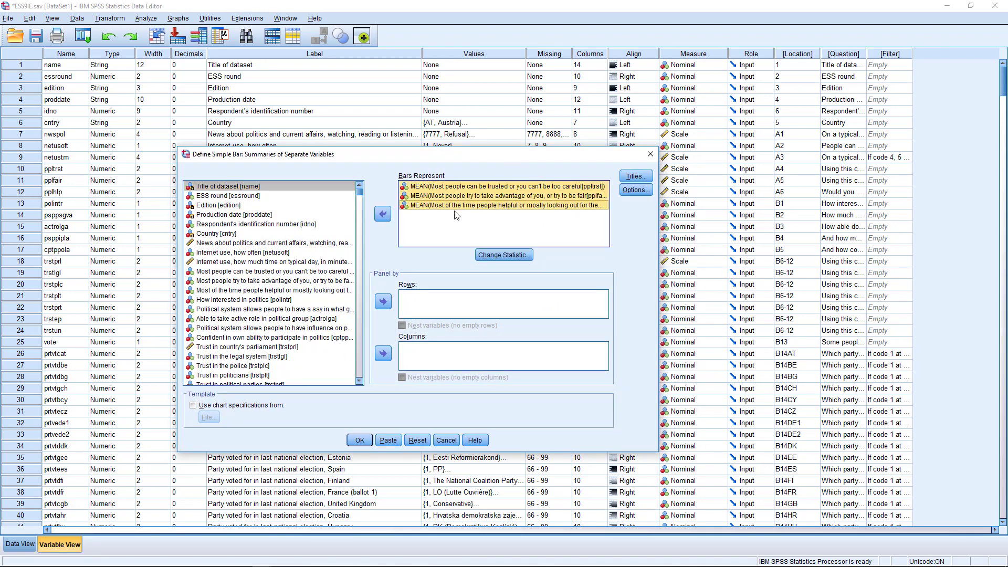
pyautogui.click(382, 215)
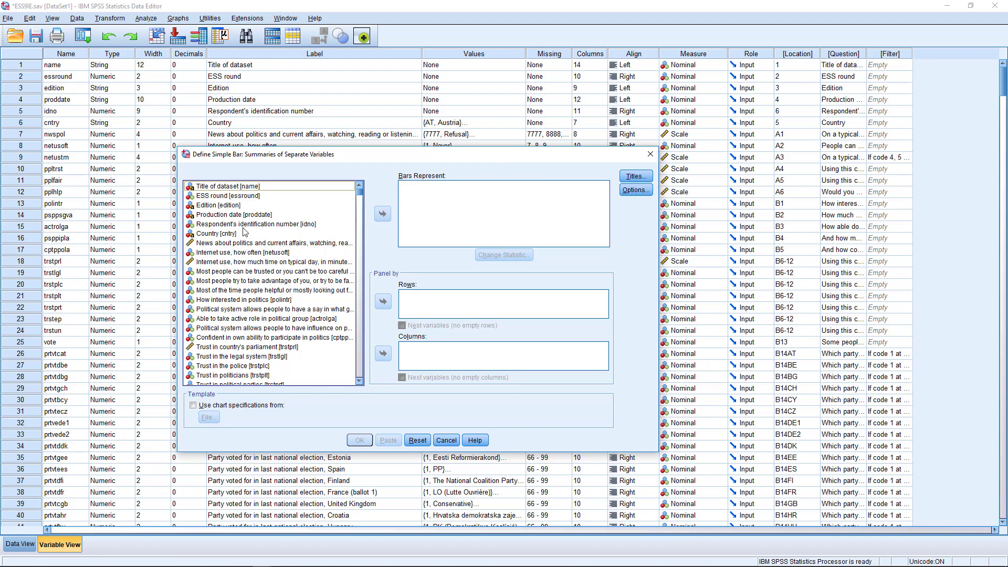
# Show variable names, then add ppltrst, pplfair and pplhlp as mean bars
pyautogui.rightClick(242, 262)
pyautogui.click(259, 275)
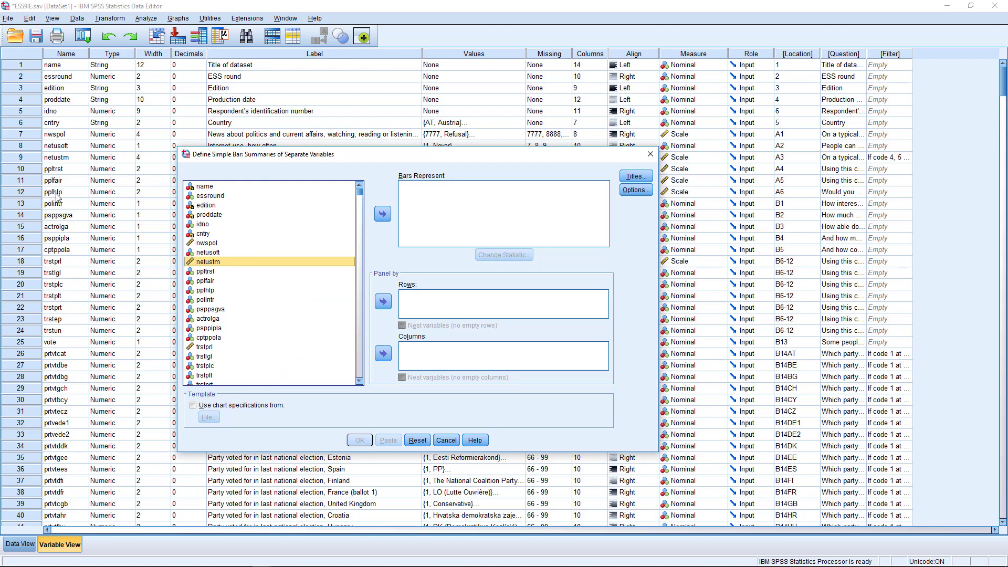
pyautogui.click(213, 273)
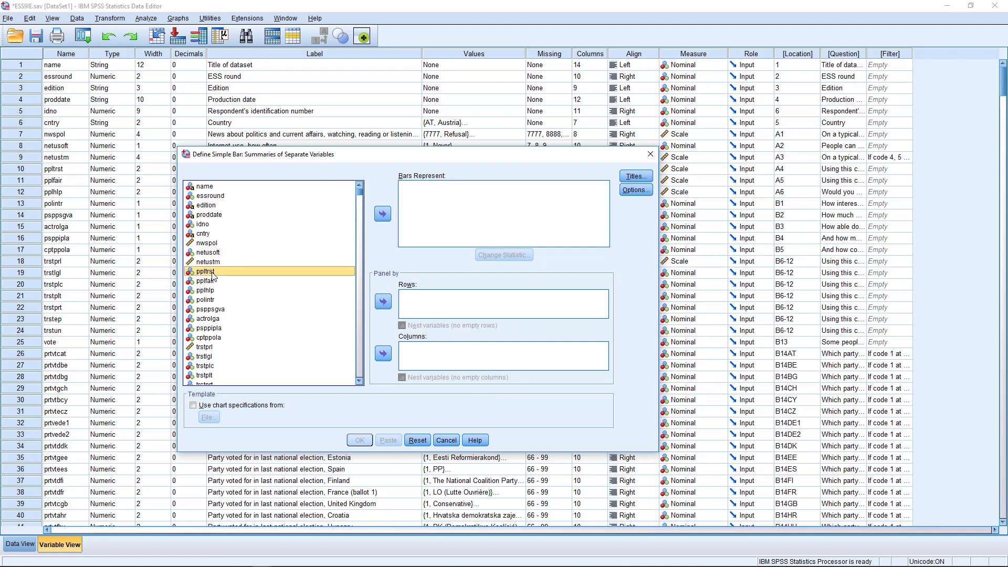
pyautogui.hotkey('shift', 'Down')
pyautogui.hotkey('shift', 'Down')
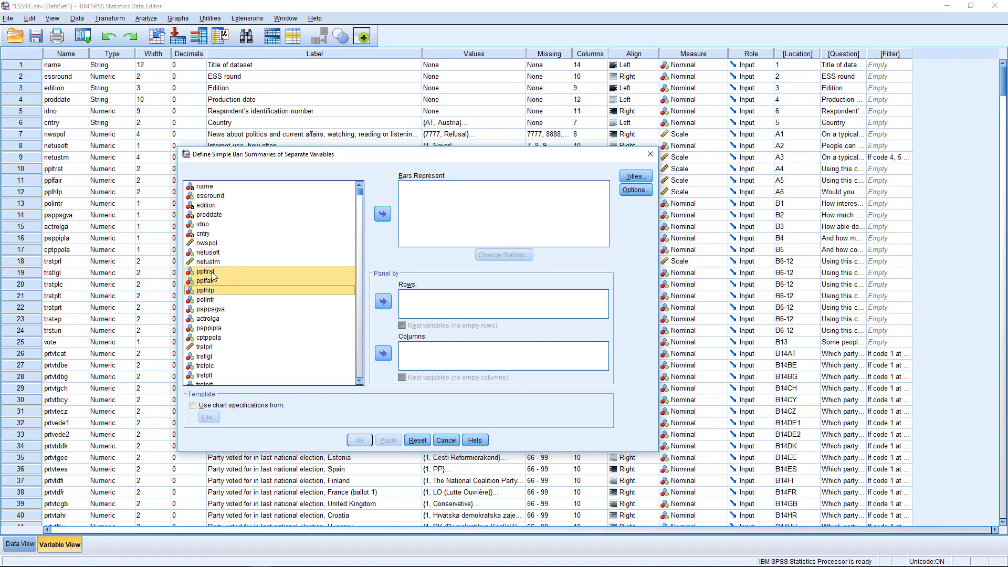
pyautogui.click(383, 214)
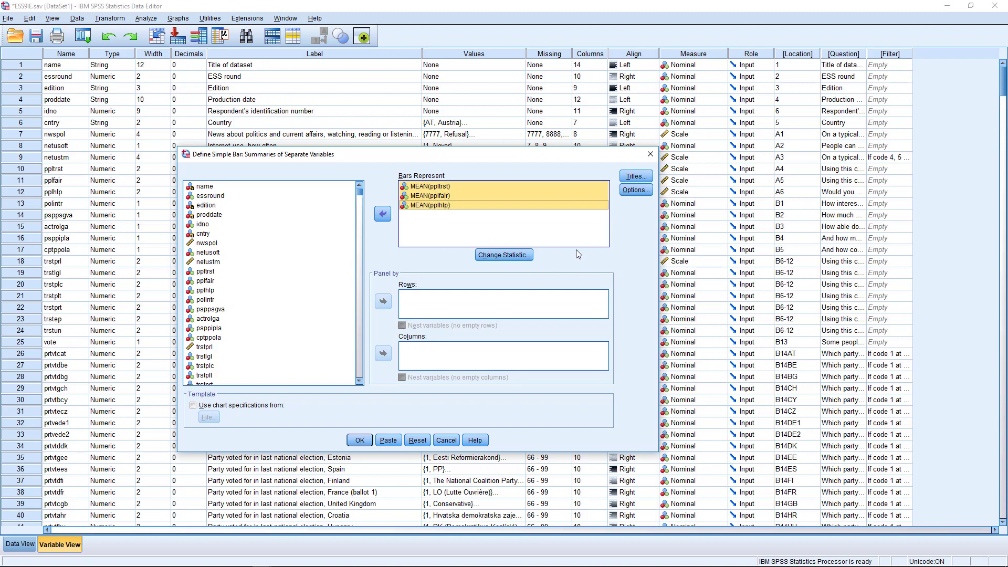
pyautogui.click(504, 255)
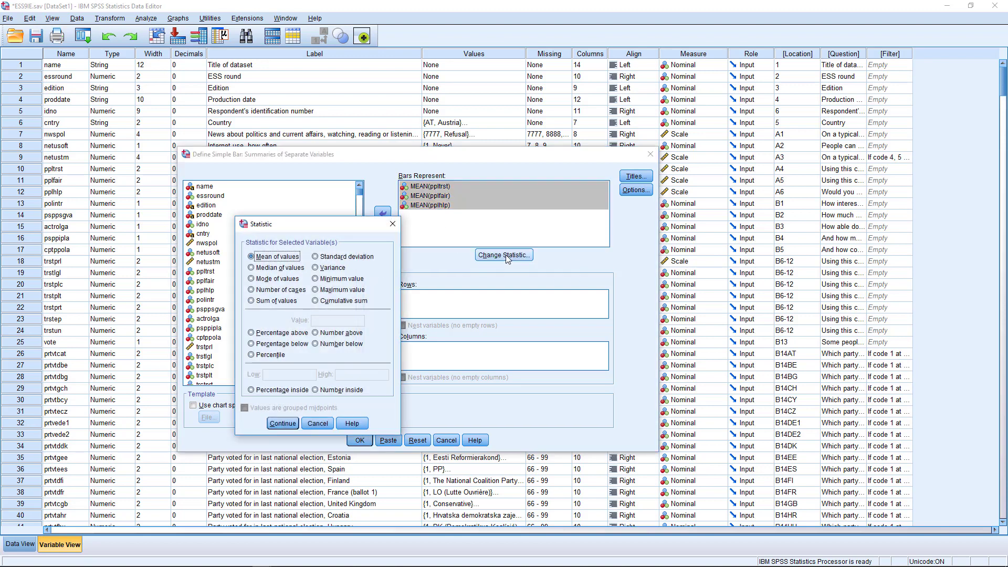
pyautogui.moveTo(347, 229); pyautogui.dragTo(325, 172)
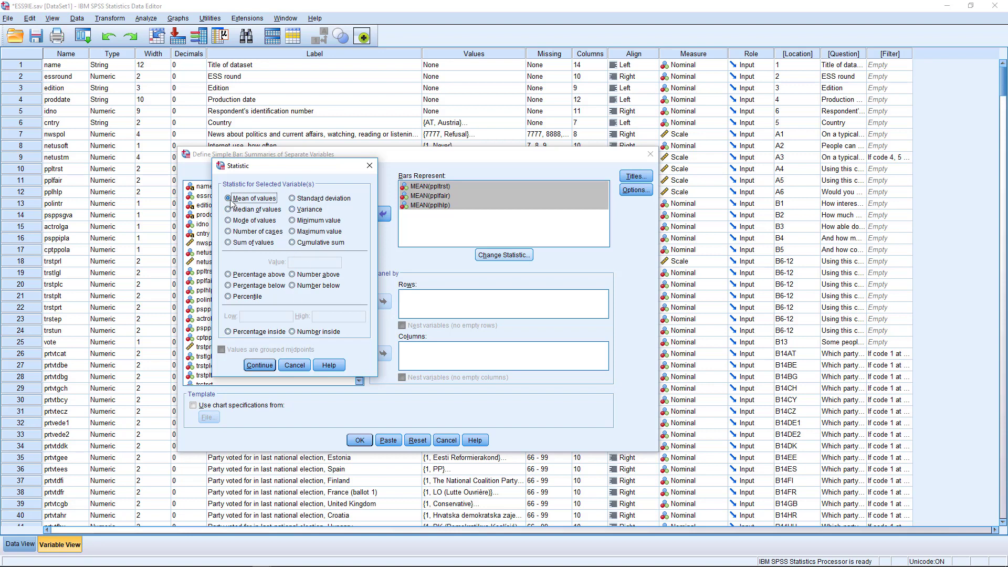
pyautogui.click(260, 365)
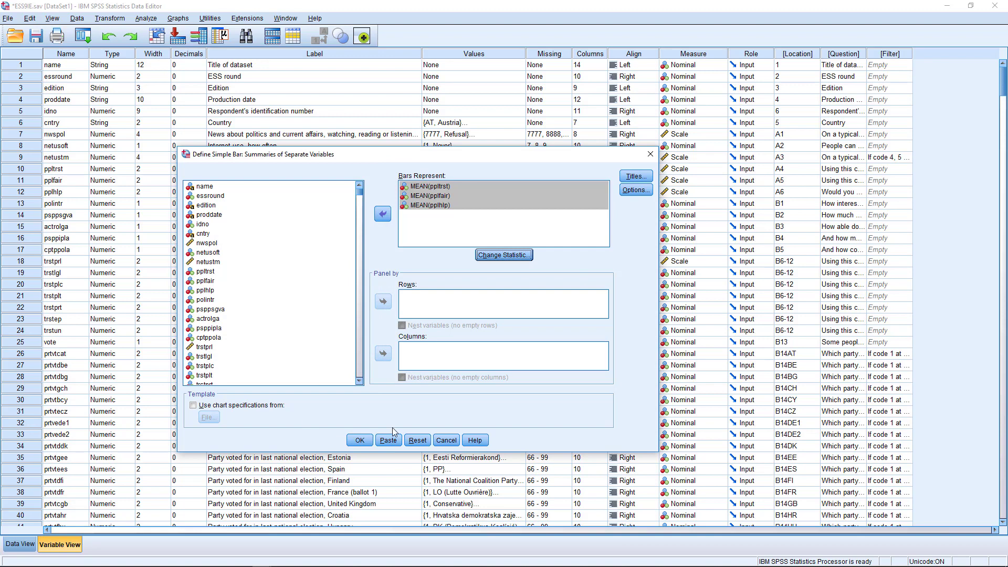
# Create the mean bar chart of ppltrst, pplfair and pplhlp, review it, then return to the Data Editor
pyautogui.click(364, 441)
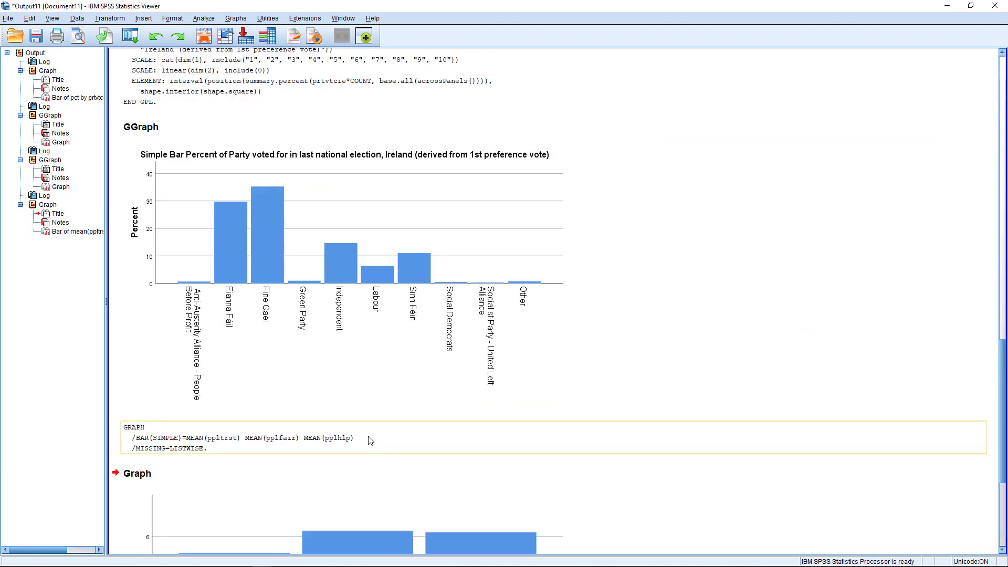
pyautogui.click(556, 382)
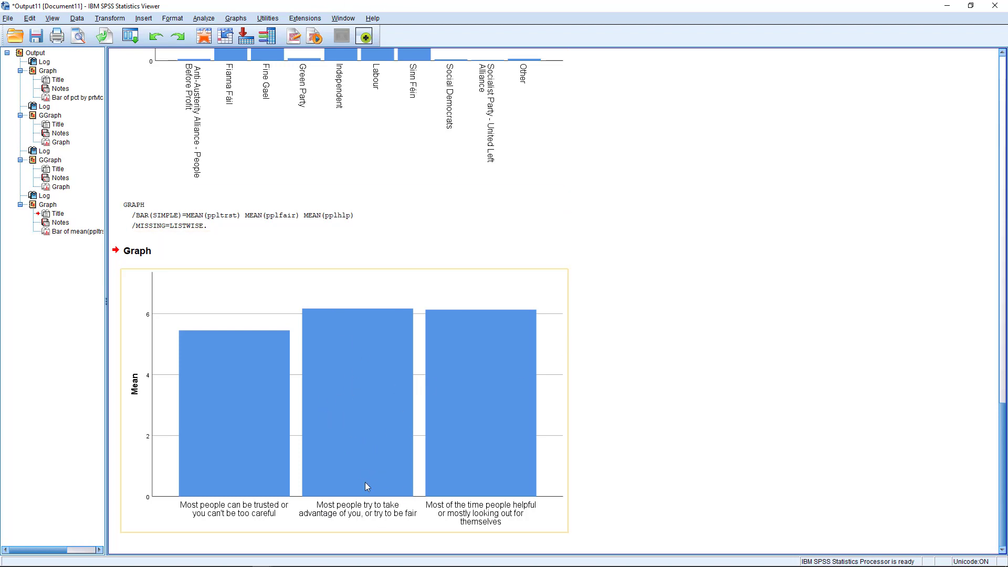
pyautogui.click(204, 36)
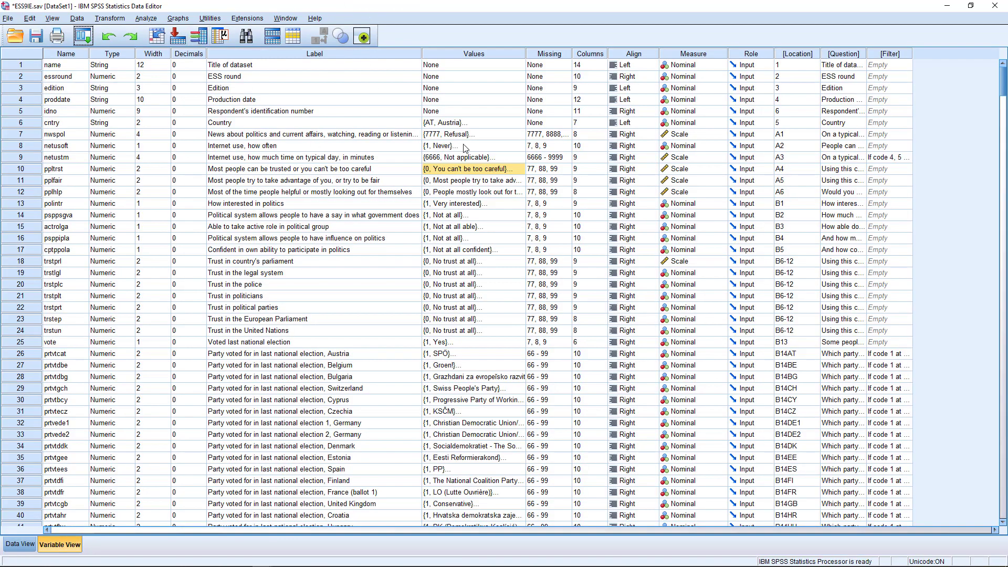
# Look through ppltrst's value labels without making changes
pyautogui.click(521, 168)
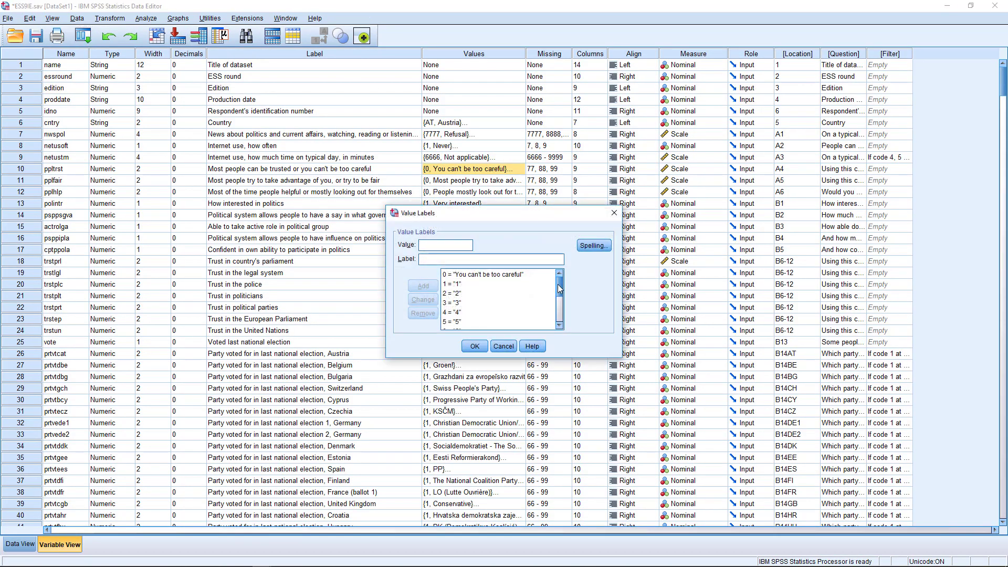
pyautogui.scroll(-1, 558, 298)
pyautogui.scroll(-2, 559, 299)
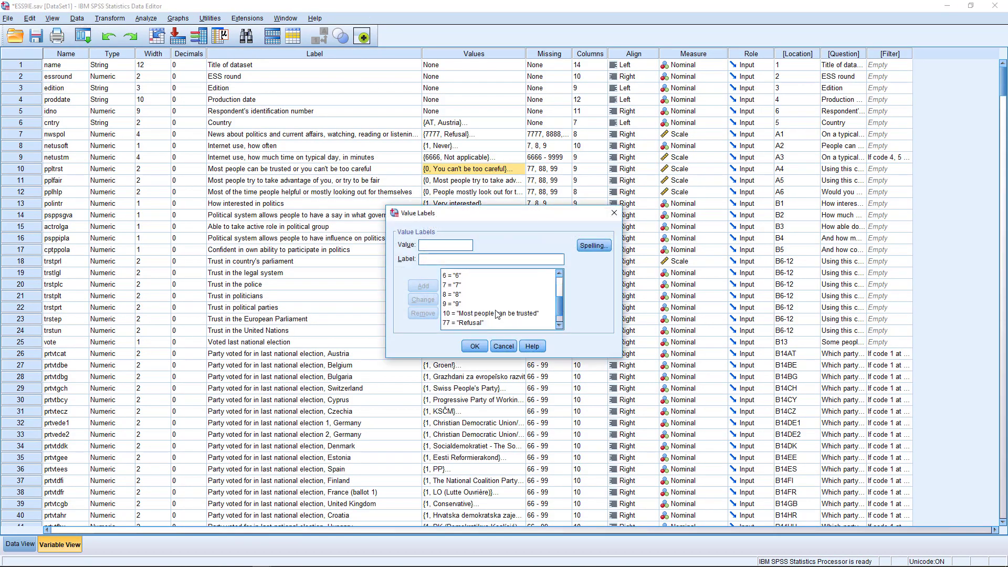
pyautogui.click(614, 213)
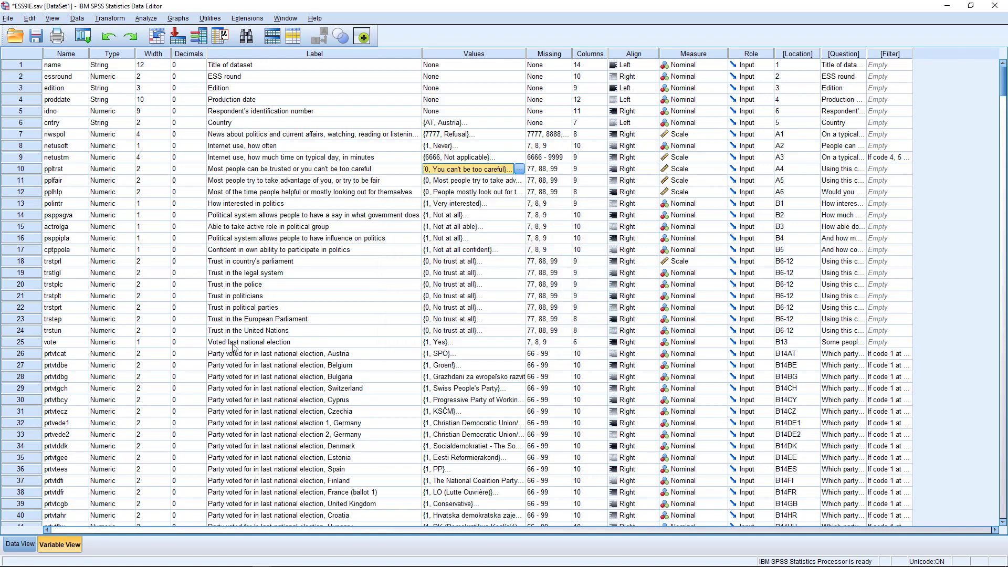
pyautogui.click(178, 19)
# Open the legacy Clustered bar dialog set to summaries for groups of cases
pyautogui.moveTo(210, 99)
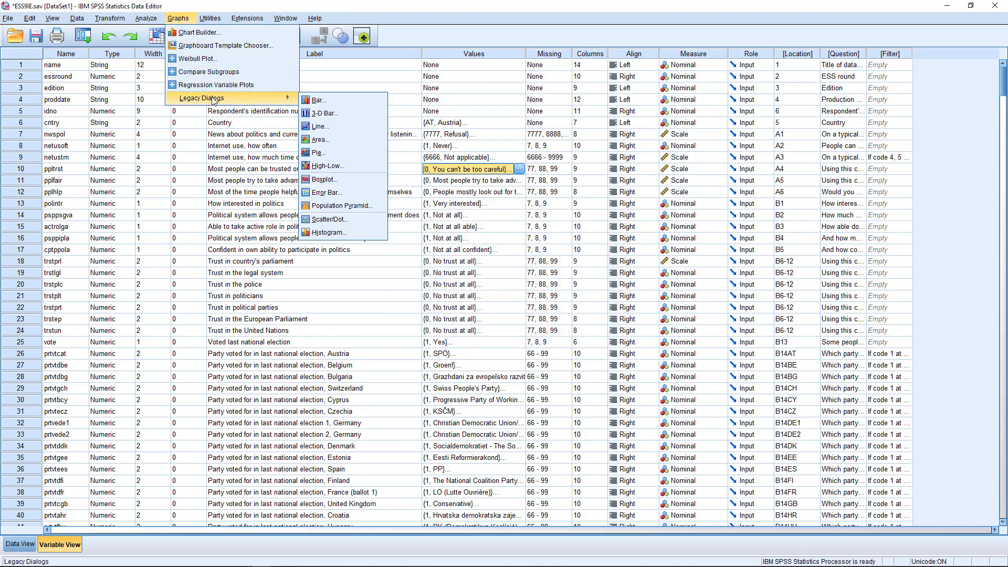
pyautogui.click(328, 100)
pyautogui.click(454, 320)
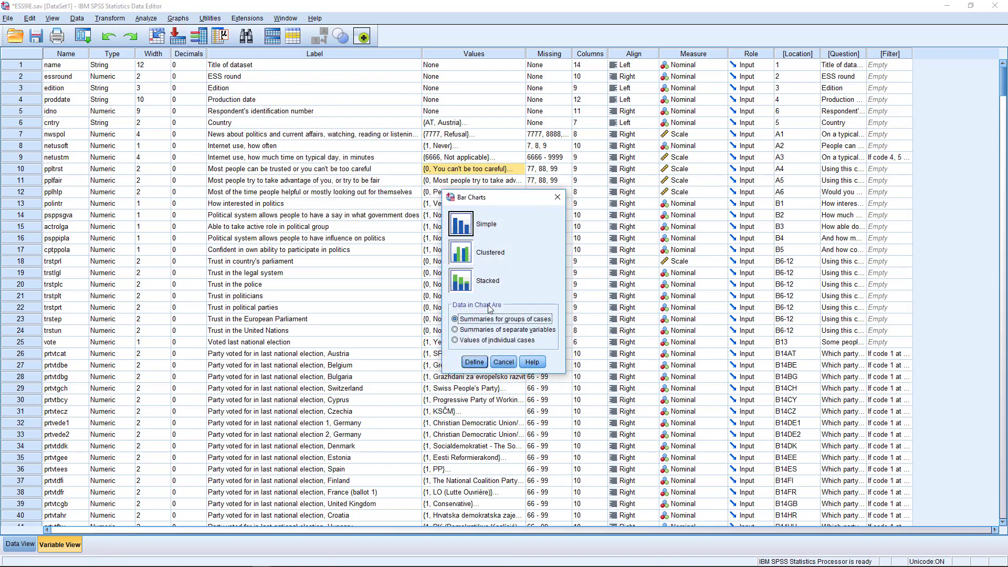
pyautogui.click(467, 256)
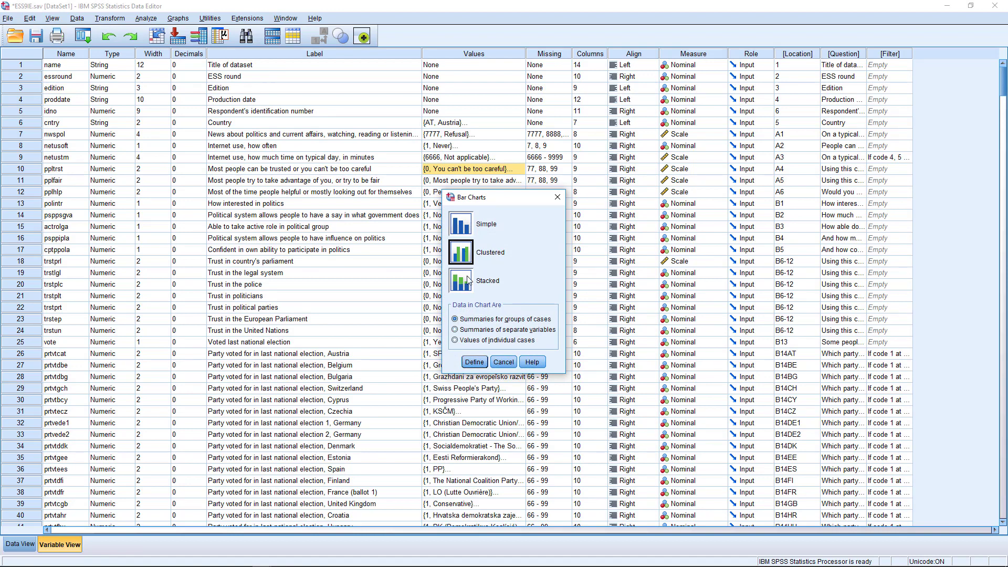
pyautogui.click(475, 362)
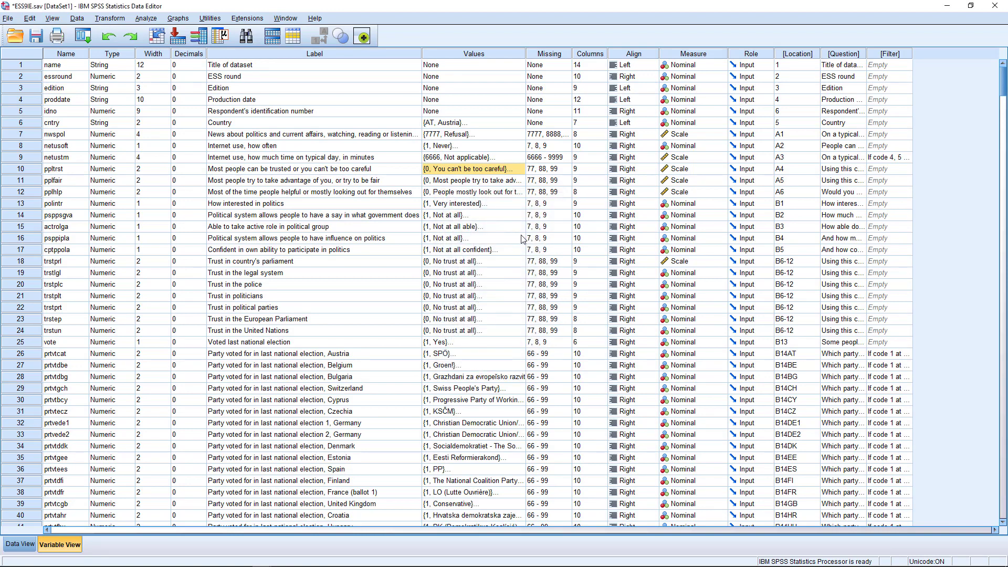
pyautogui.moveTo(561, 143); pyautogui.dragTo(441, 131)
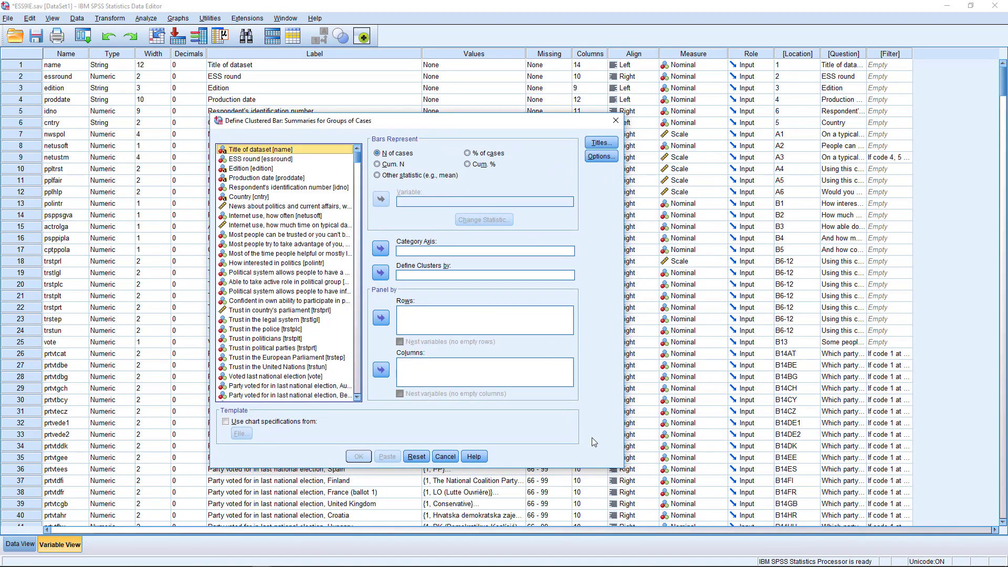
# Chart % of cases for How interested in politics, clustered by Education (four groups)
pyautogui.moveTo(625, 434); pyautogui.dragTo(746, 424)
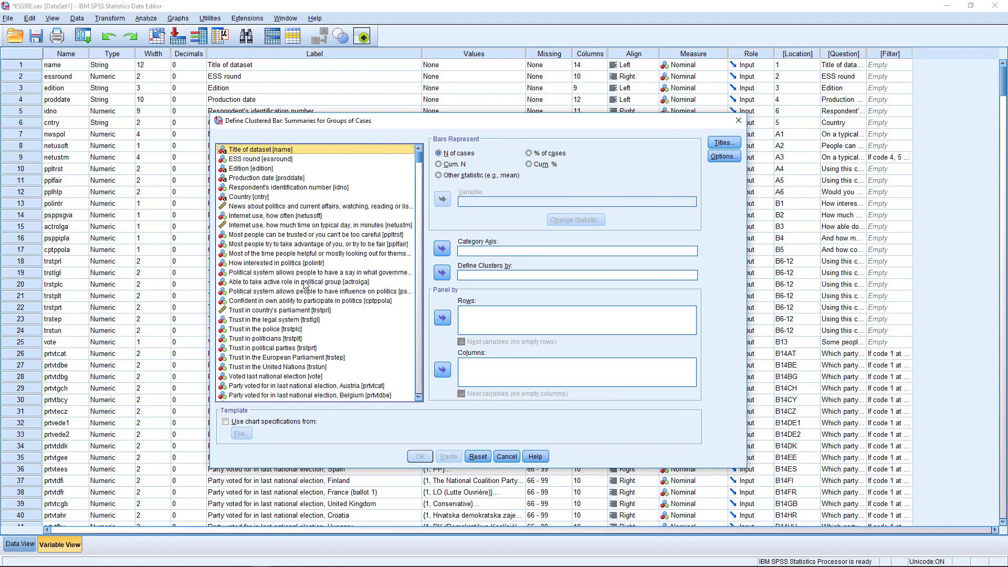
pyautogui.click(247, 263)
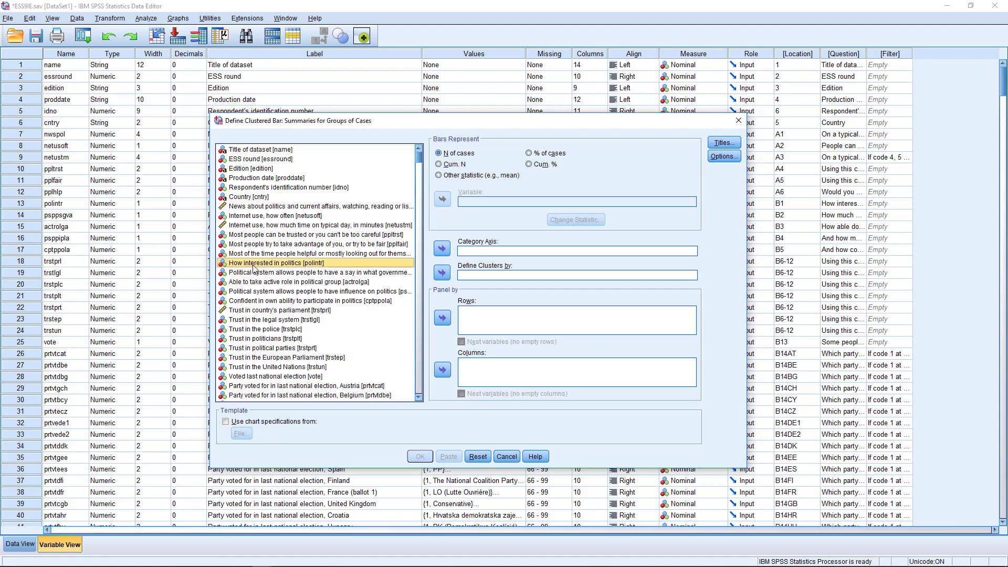
pyautogui.click(442, 249)
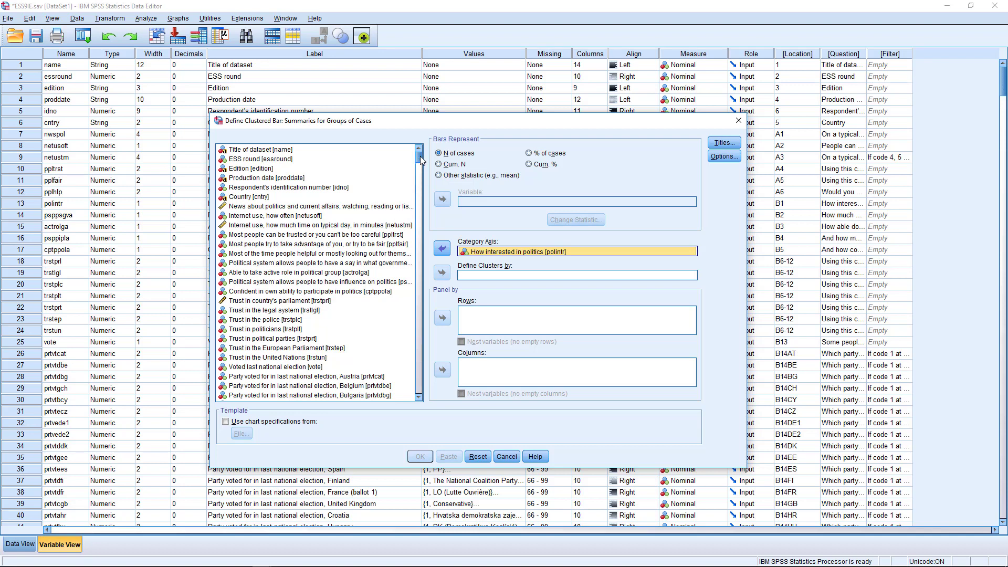
pyautogui.moveTo(420, 156); pyautogui.dragTo(428, 399)
pyautogui.click(267, 397)
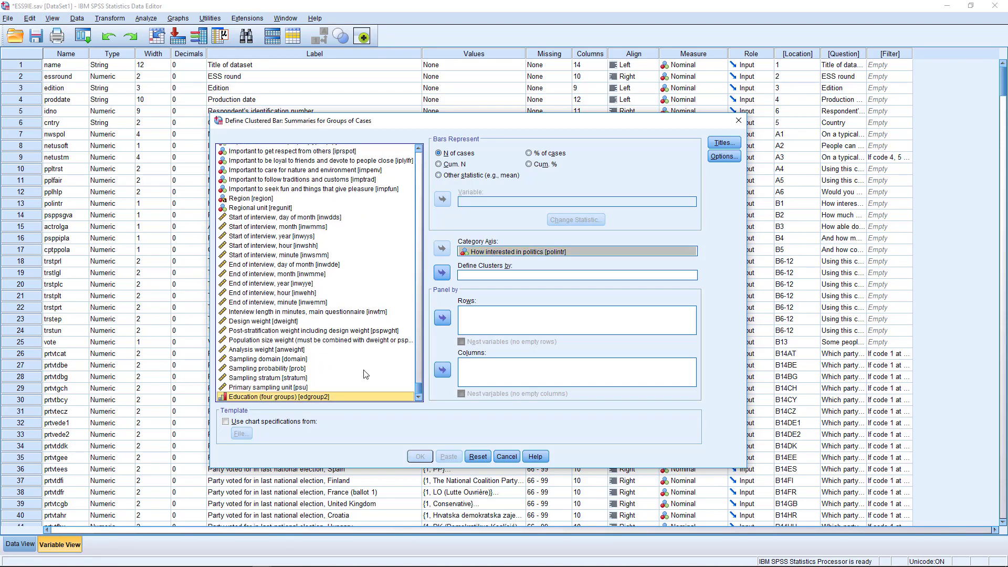
pyautogui.click(442, 273)
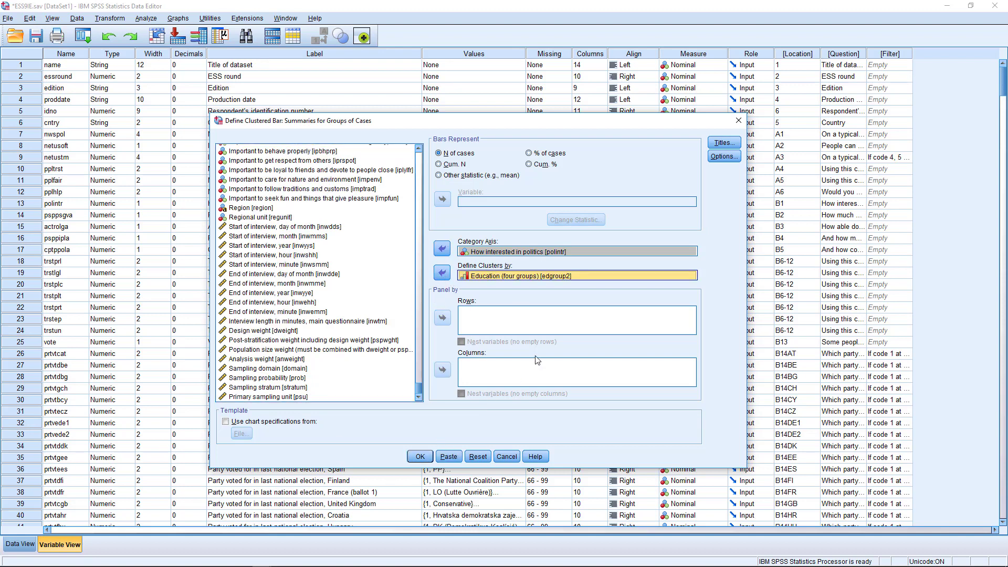
pyautogui.click(529, 153)
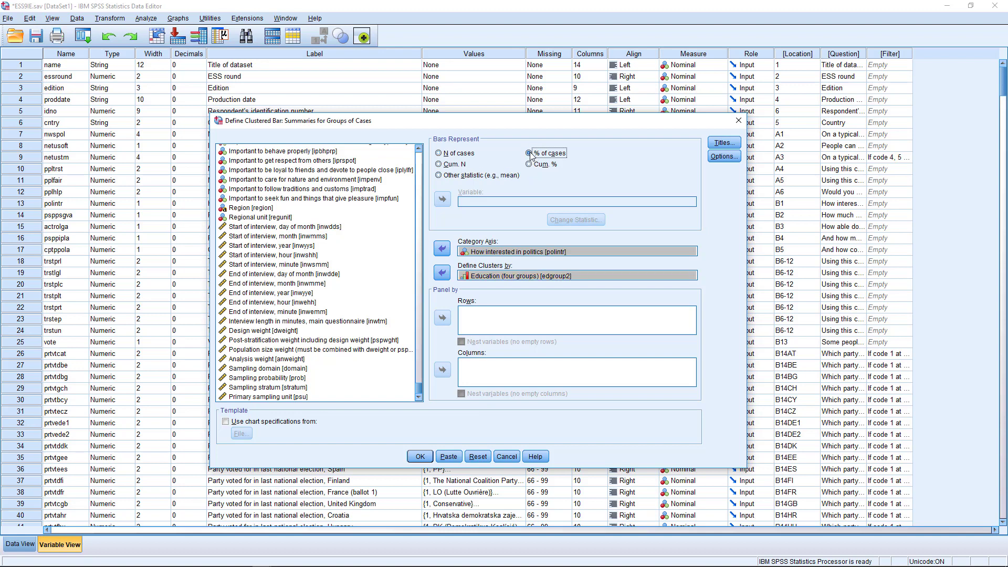
pyautogui.click(472, 255)
pyautogui.click(419, 456)
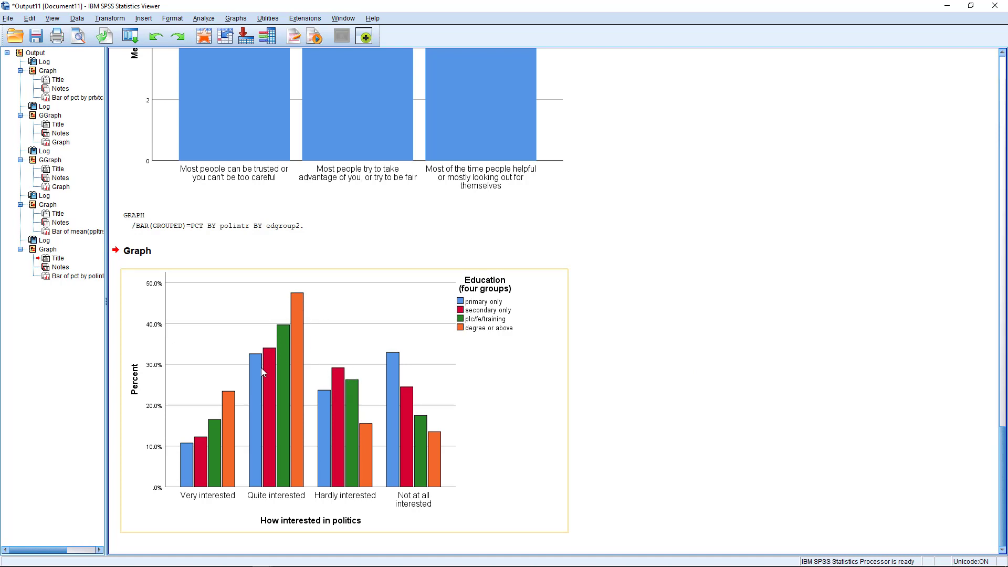
# Deselect the political interest by education chart to review it in the Viewer
pyautogui.click(703, 418)
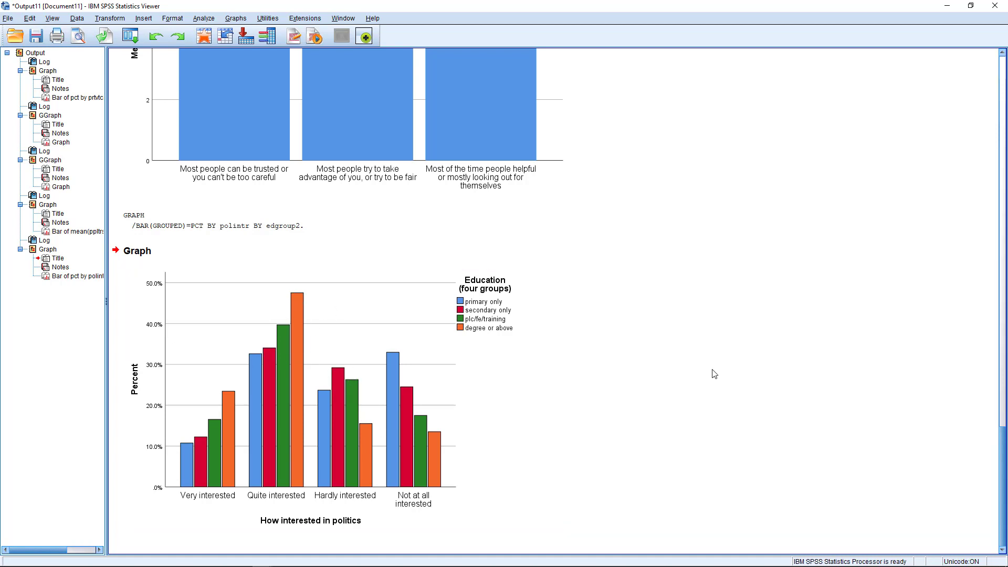
# Reset Chart Builder and start from the clustered bar chart template
pyautogui.click(235, 19)
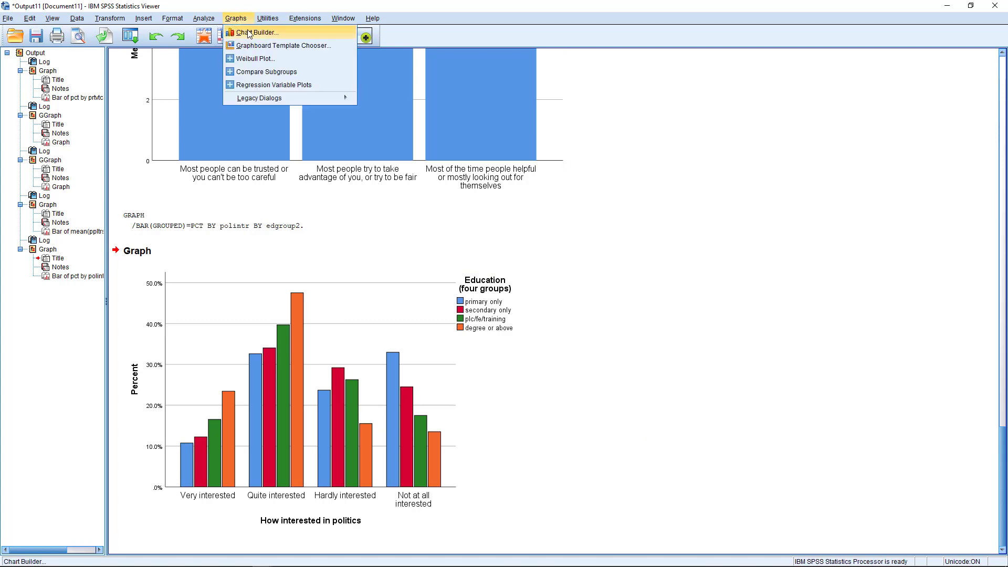
pyautogui.click(254, 32)
pyautogui.click(467, 464)
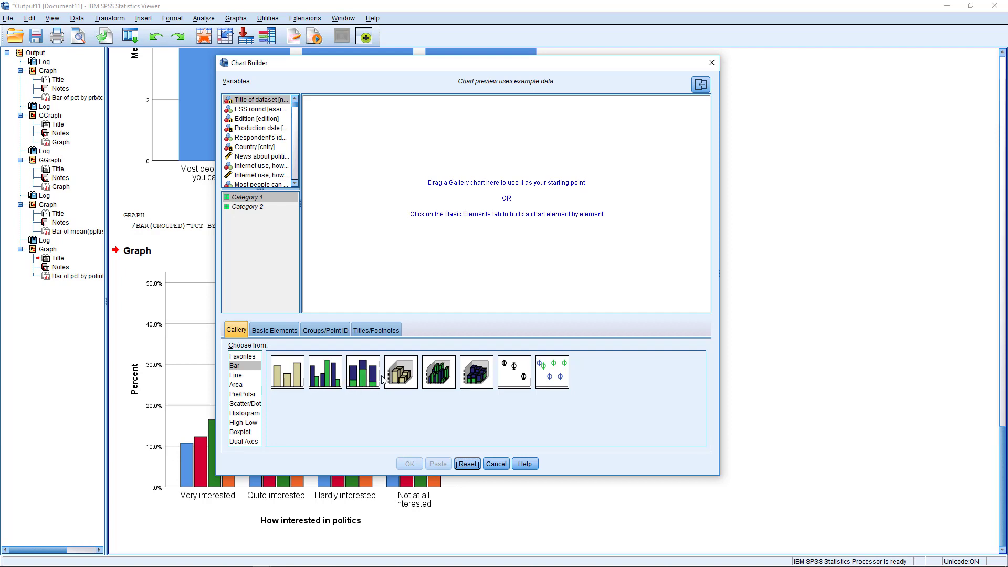
pyautogui.moveTo(326, 372); pyautogui.dragTo(439, 251)
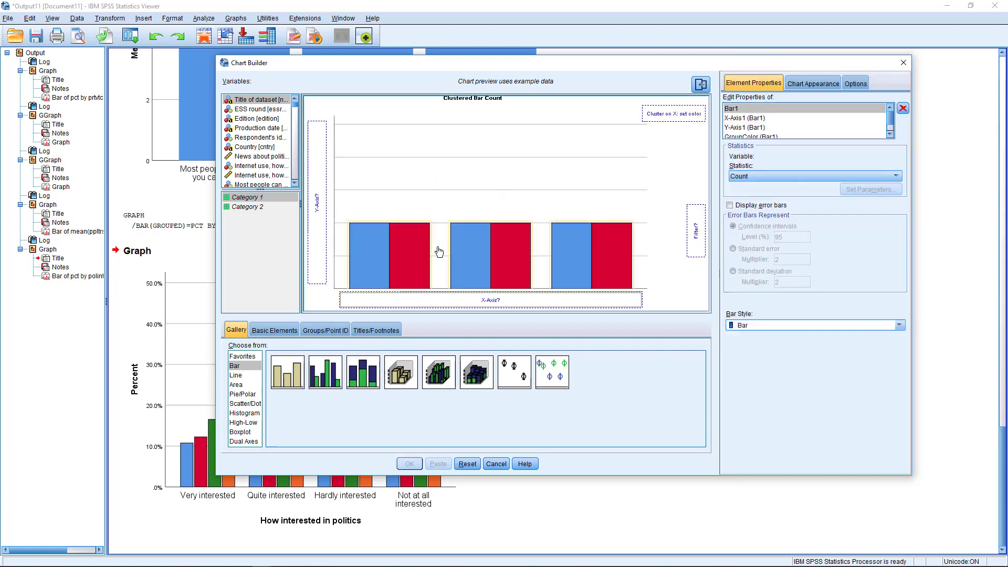
# Put How interested in politics on the x-axis with bars showing percentages
pyautogui.scroll(-1, 252, 135)
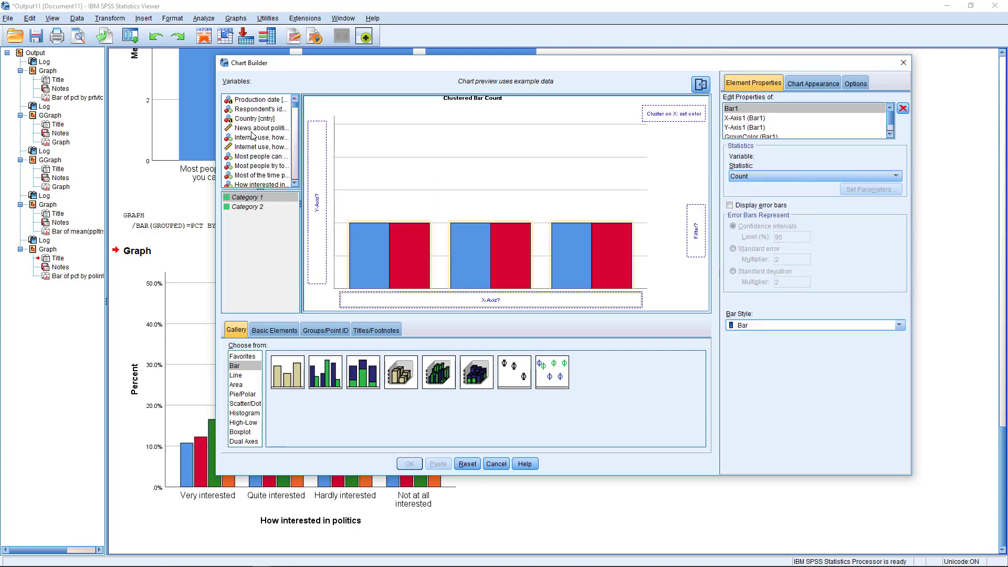
pyautogui.scroll(-1, 252, 152)
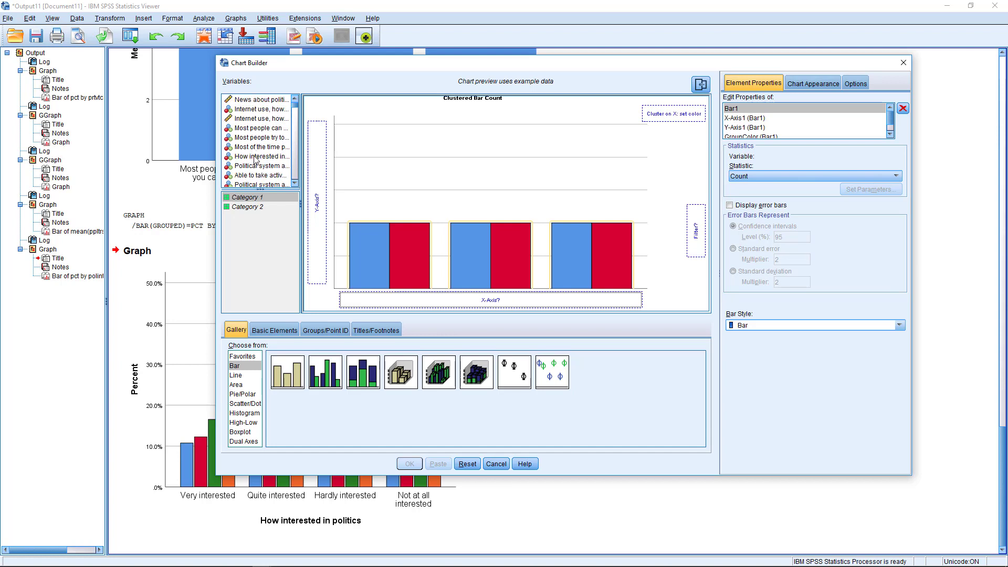
pyautogui.click(252, 157)
pyautogui.moveTo(244, 158); pyautogui.dragTo(491, 301)
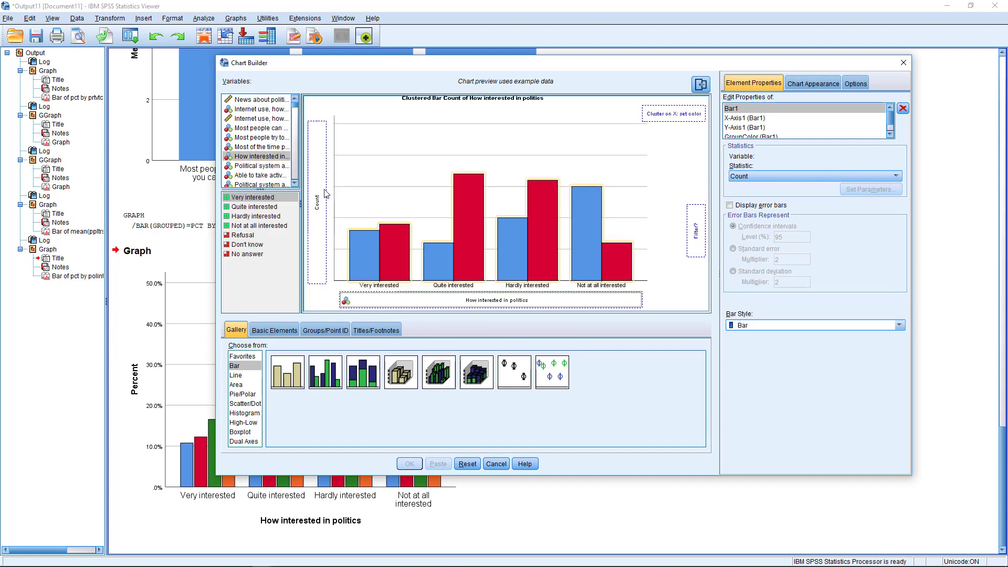
pyautogui.click(896, 177)
pyautogui.click(760, 197)
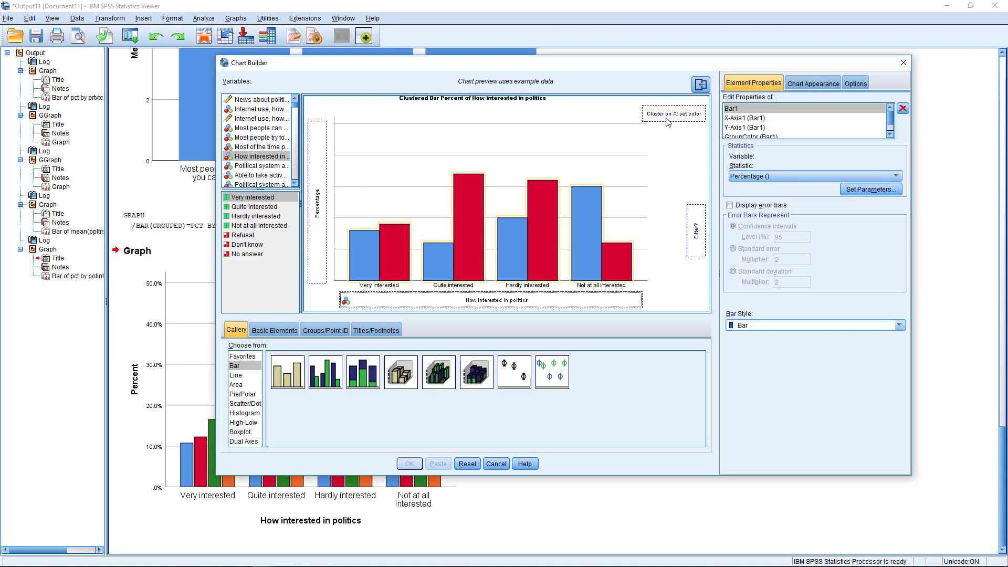
# List variables by name and cluster the bars by gndr (Gender)
pyautogui.click(254, 110)
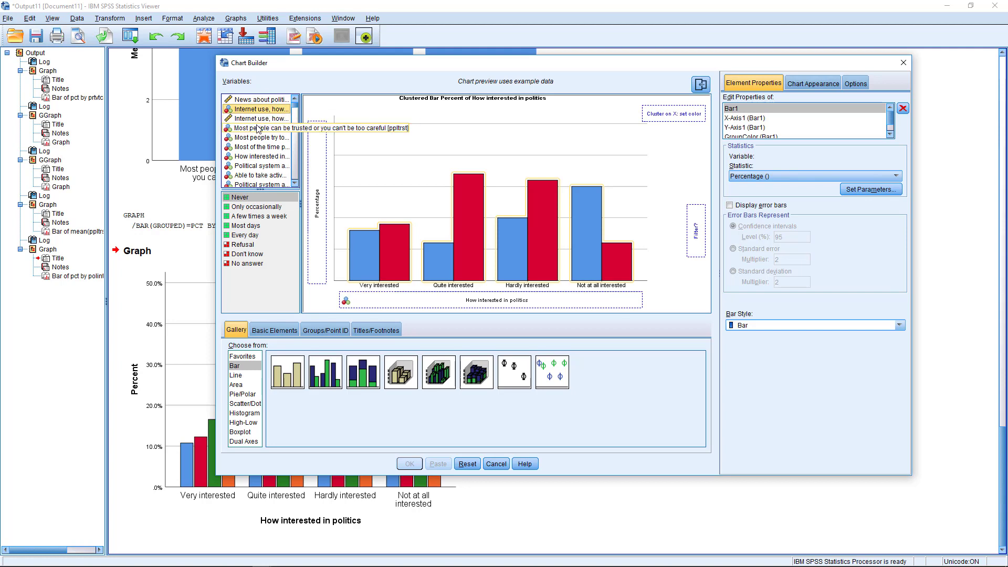
pyautogui.scroll(-5, 258, 129)
pyautogui.rightClick(253, 154)
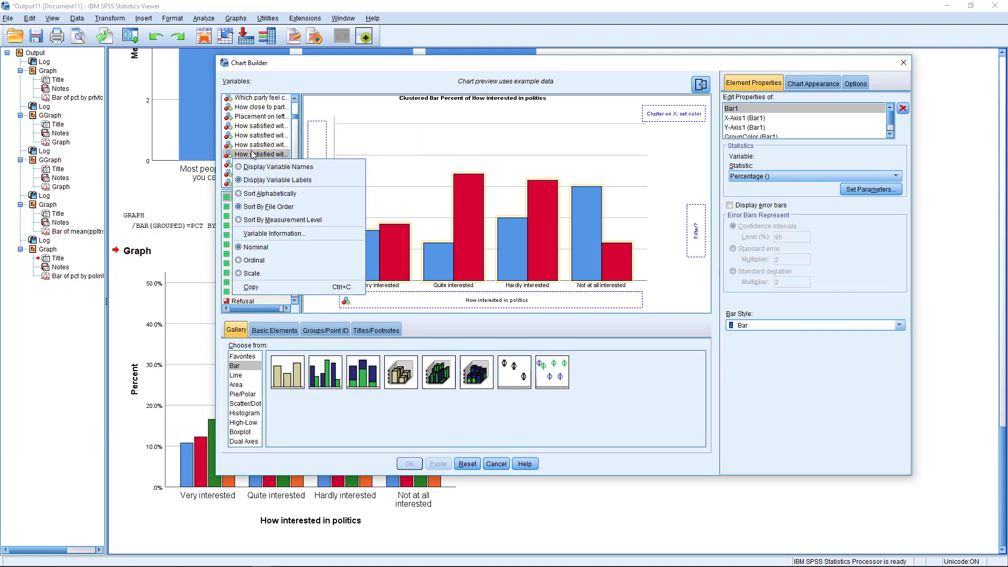
pyautogui.click(264, 165)
pyautogui.click(249, 120)
pyautogui.press('g')
pyautogui.press('g')
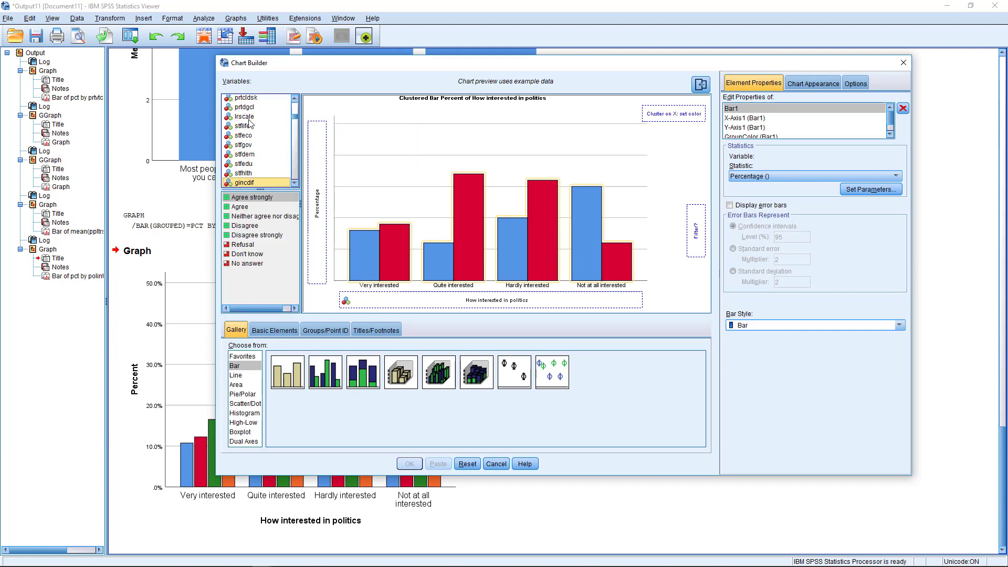
pyautogui.press('g')
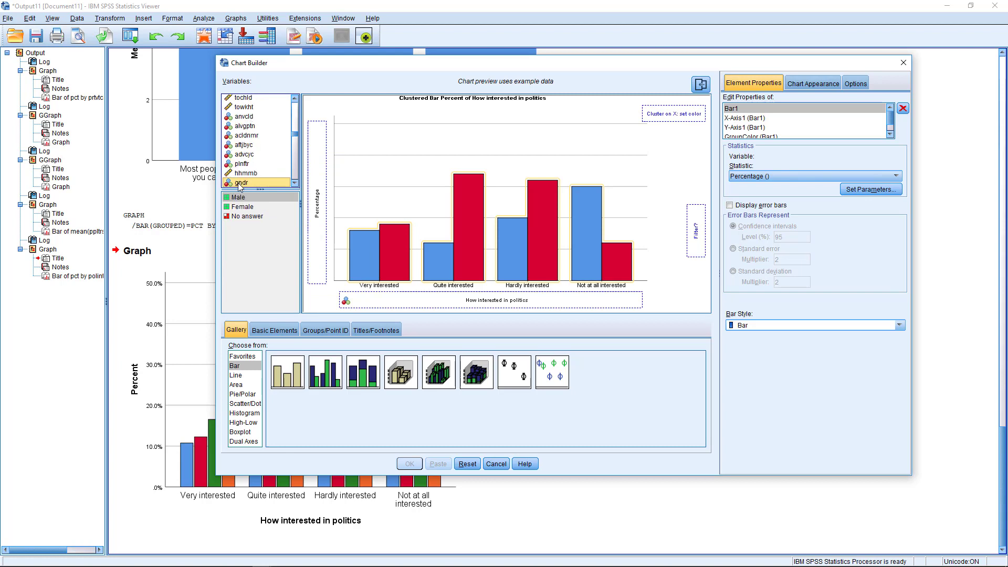
pyautogui.moveTo(241, 183); pyautogui.dragTo(664, 115)
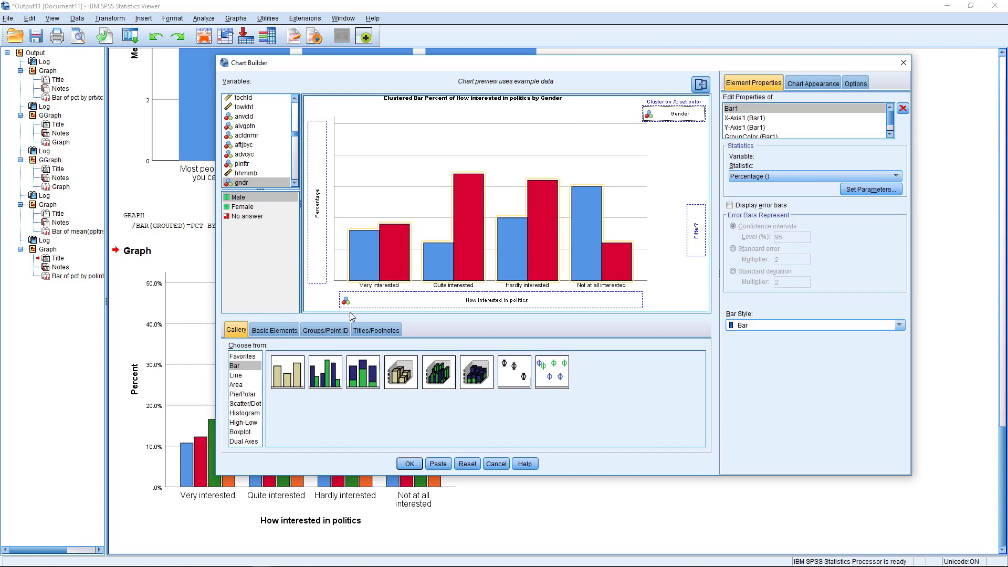
# Panel the chart into rows by edgroup2 (four-group education) and produce it
pyautogui.click(317, 329)
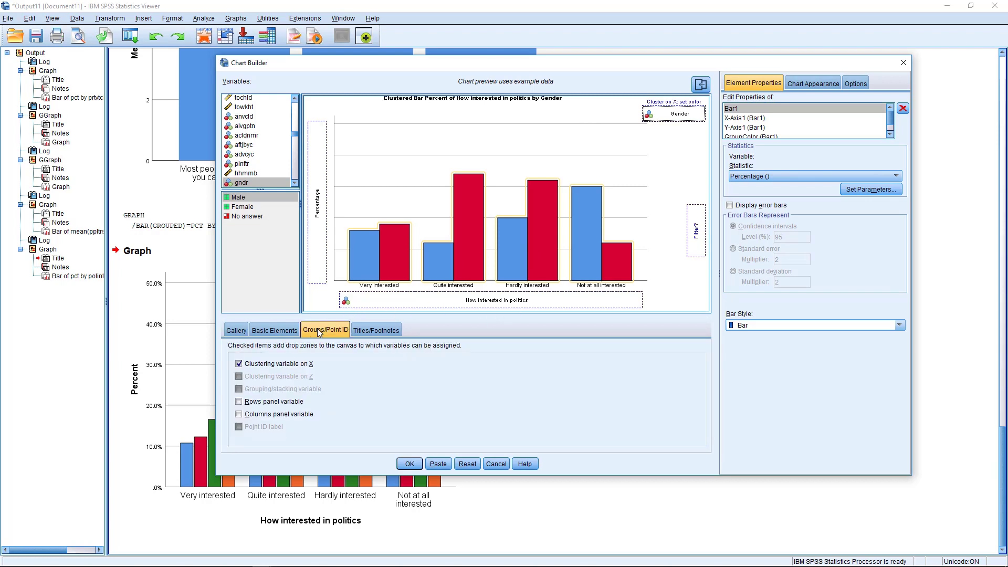
pyautogui.click(239, 402)
pyautogui.moveTo(296, 134); pyautogui.dragTo(704, 288)
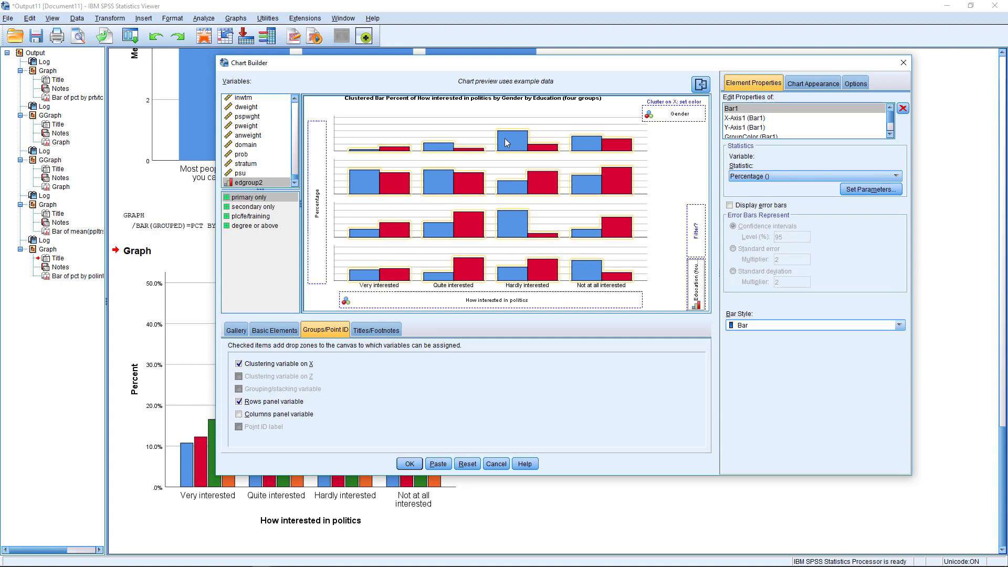
pyautogui.click(409, 464)
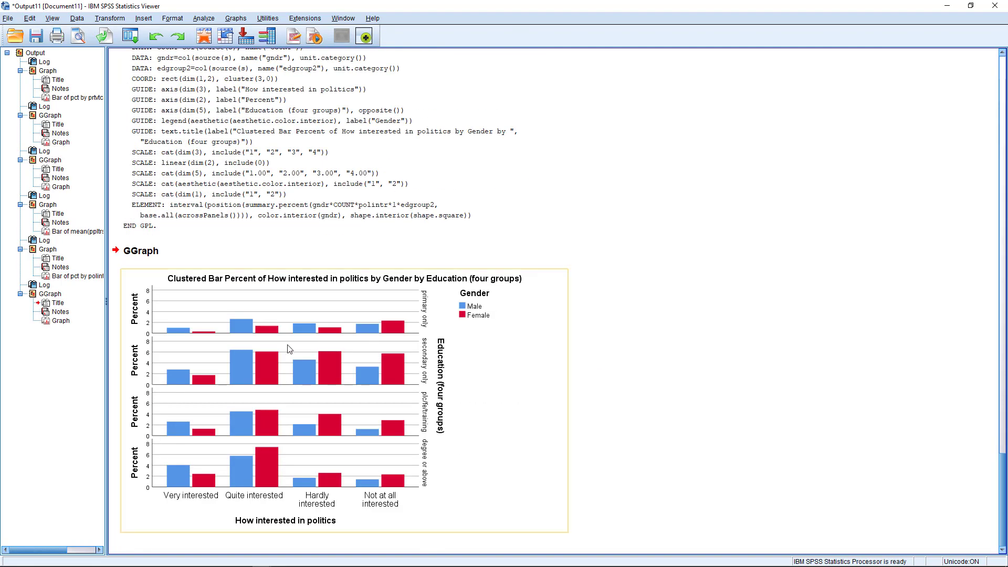